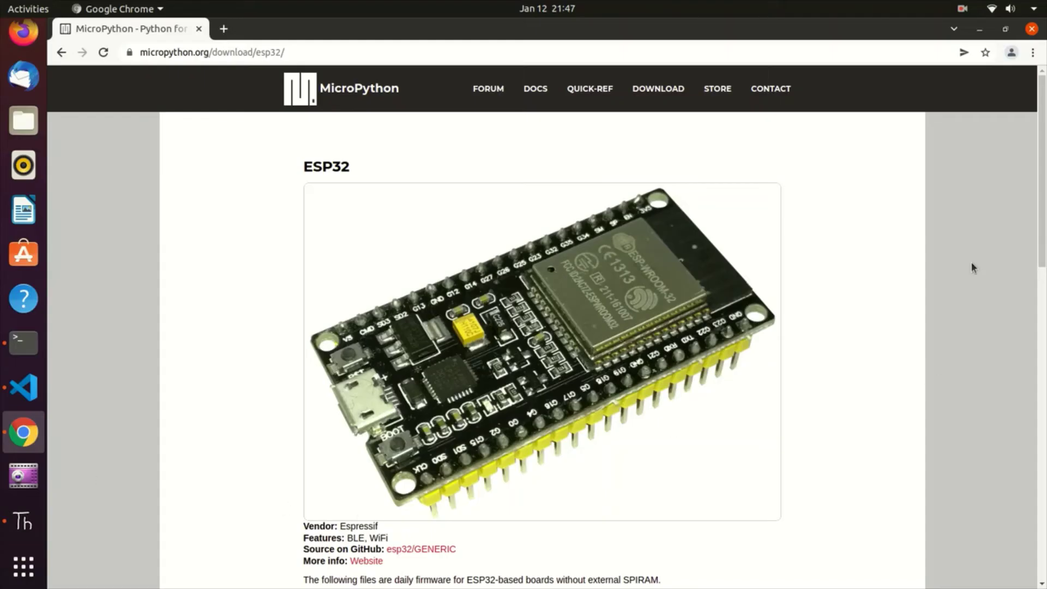
pyautogui.scroll(-5, 1040, 153)
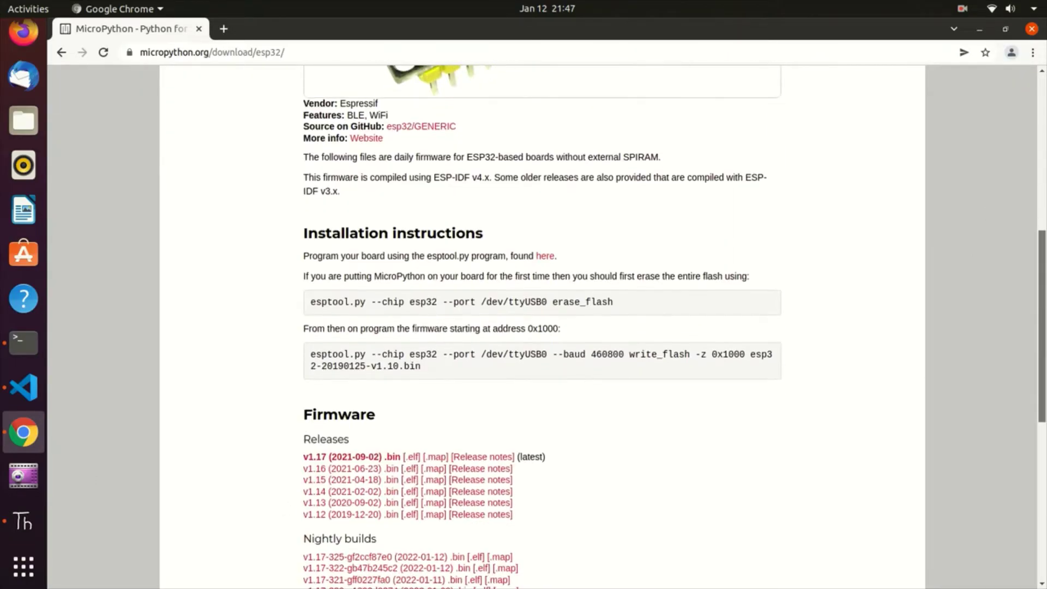
pyautogui.scroll(-5, 1040, 153)
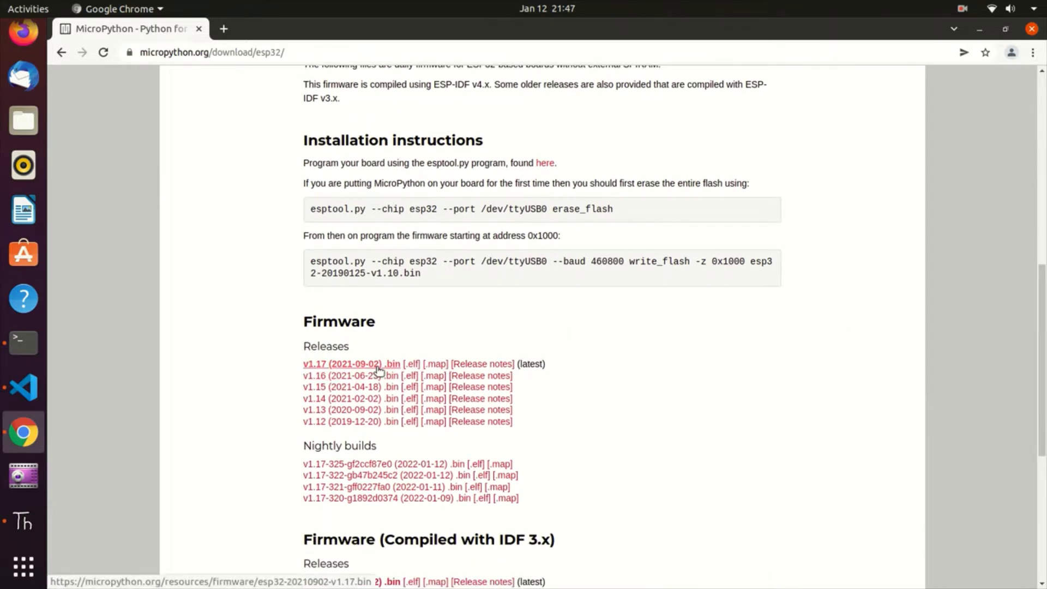
# Download the v1.17 (2021-09-02) ESP32 MicroPython firmware .bin from the Releases list
pyautogui.click(379, 368)
pyautogui.click(379, 368)
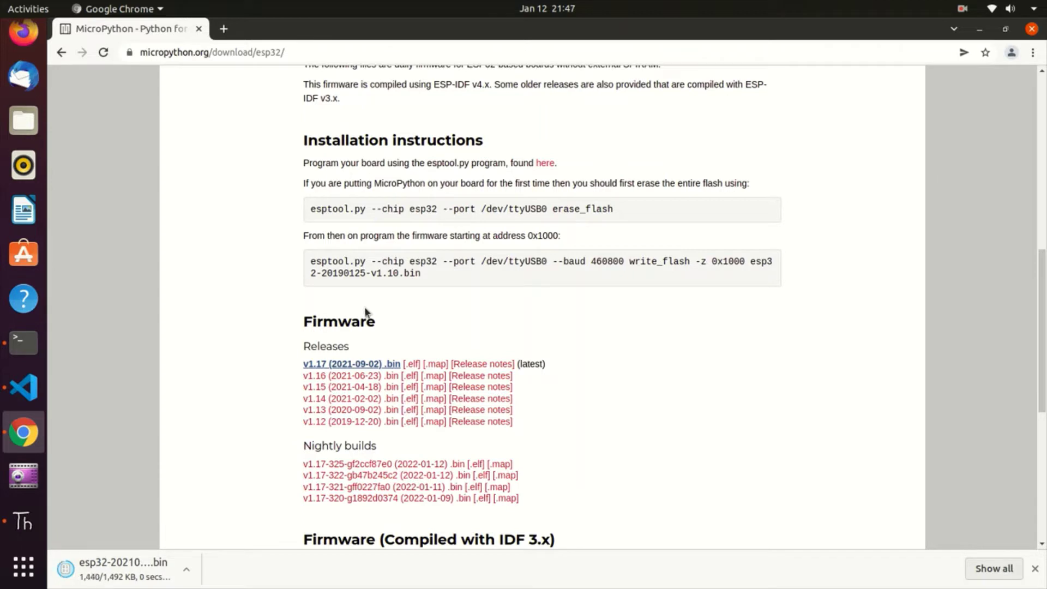
# From the Downloads folder, erase the ESP32 flash on /dev/ttyUSB0 with esptool.py erase_flash
pyautogui.click(24, 341)
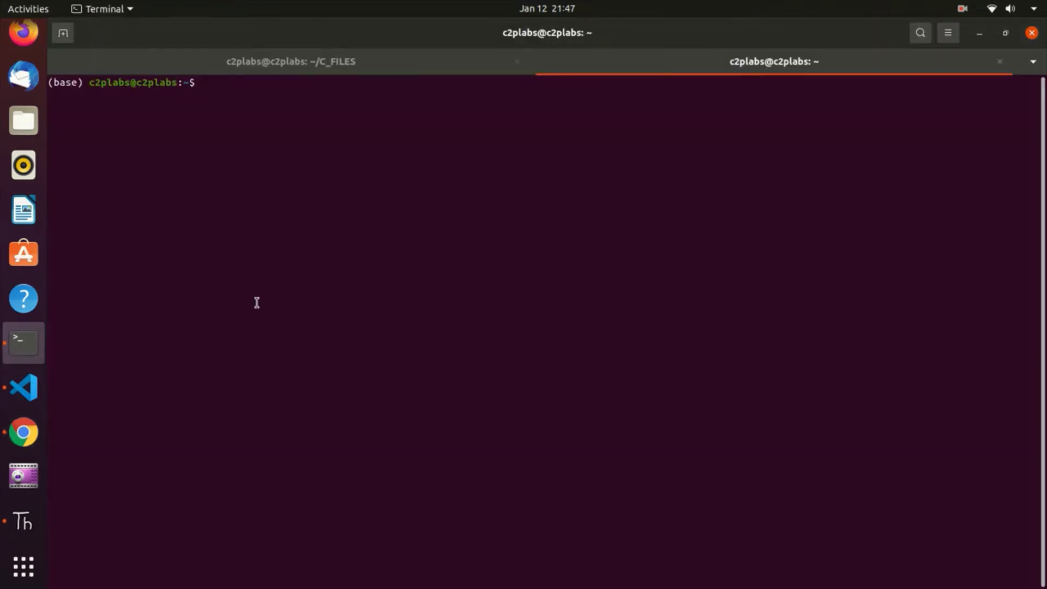
pyautogui.write('cd Downloads/')
pyautogui.press('Return')
pyautogui.write('es')
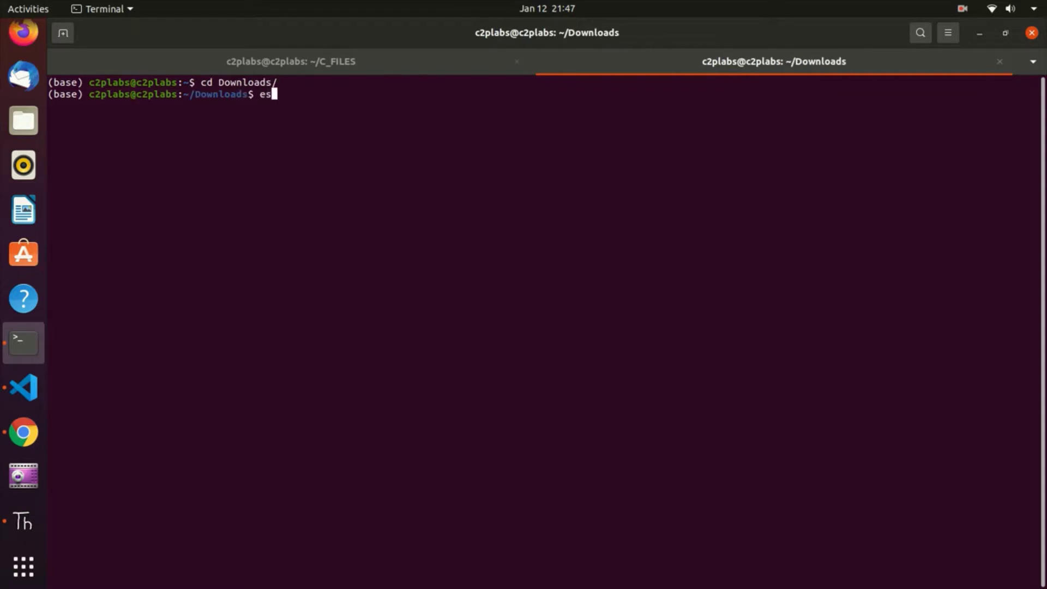
pyautogui.write('ptool.py --ch')
pyautogui.write('ip esp32 ')
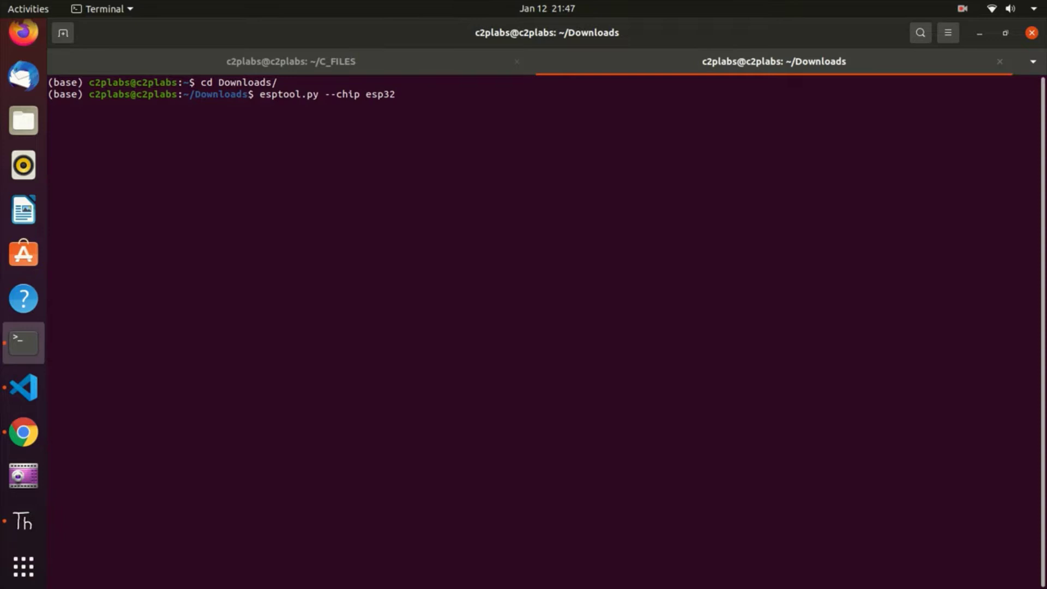
pyautogui.write('--port /dev/ttyU')
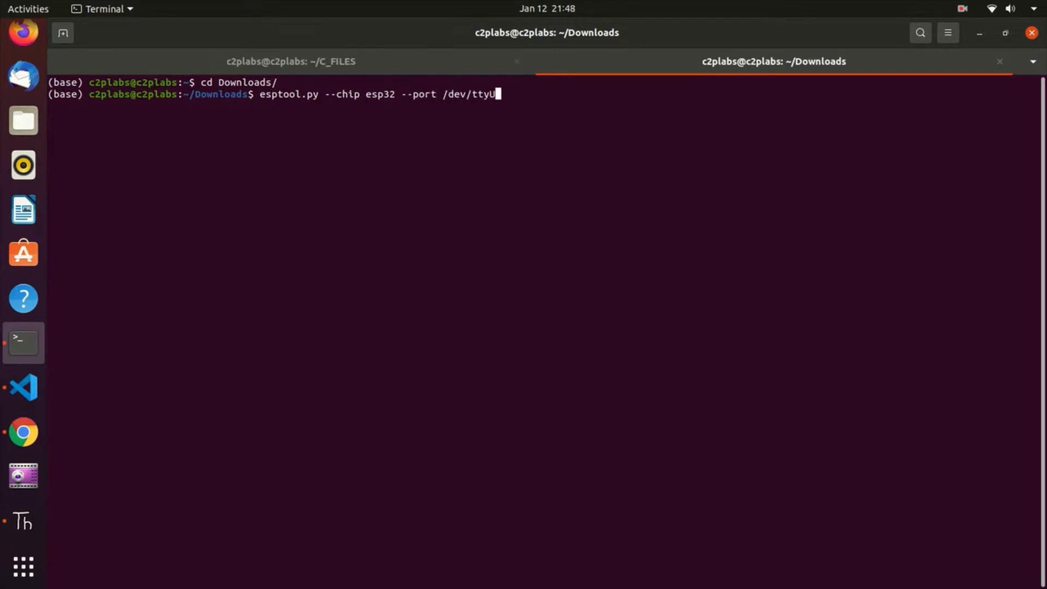
pyautogui.write('SB0 ')
pyautogui.write('erase_')
pyautogui.write('flash')
pyautogui.press('Return')
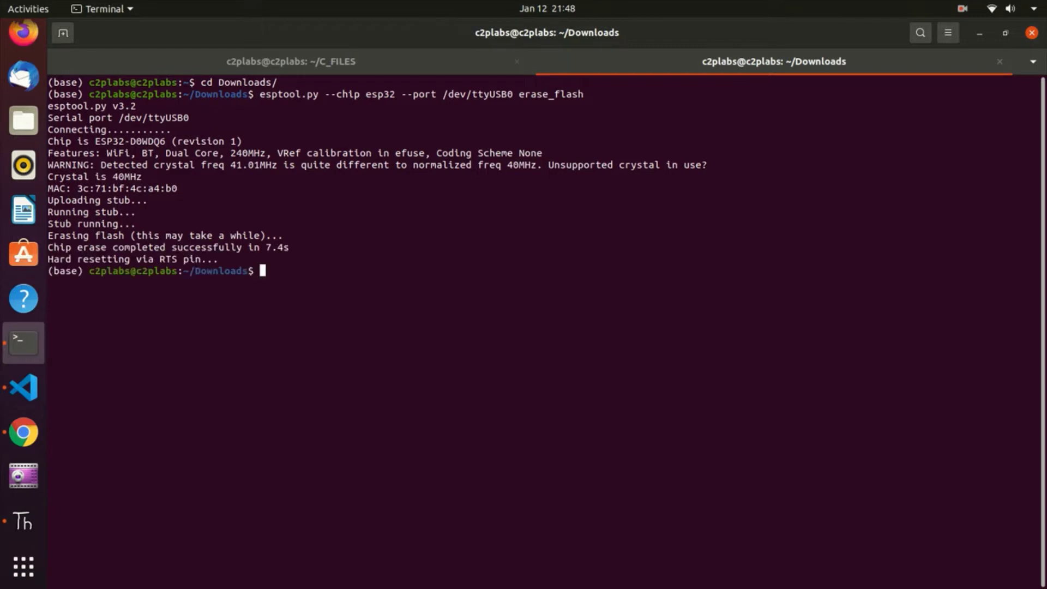
pyautogui.press('Up')
pyautogui.press('BackSpace')
pyautogui.press('BackSpace')
pyautogui.press('BackSpace')
pyautogui.press('BackSpace')
pyautogui.press('BackSpace')
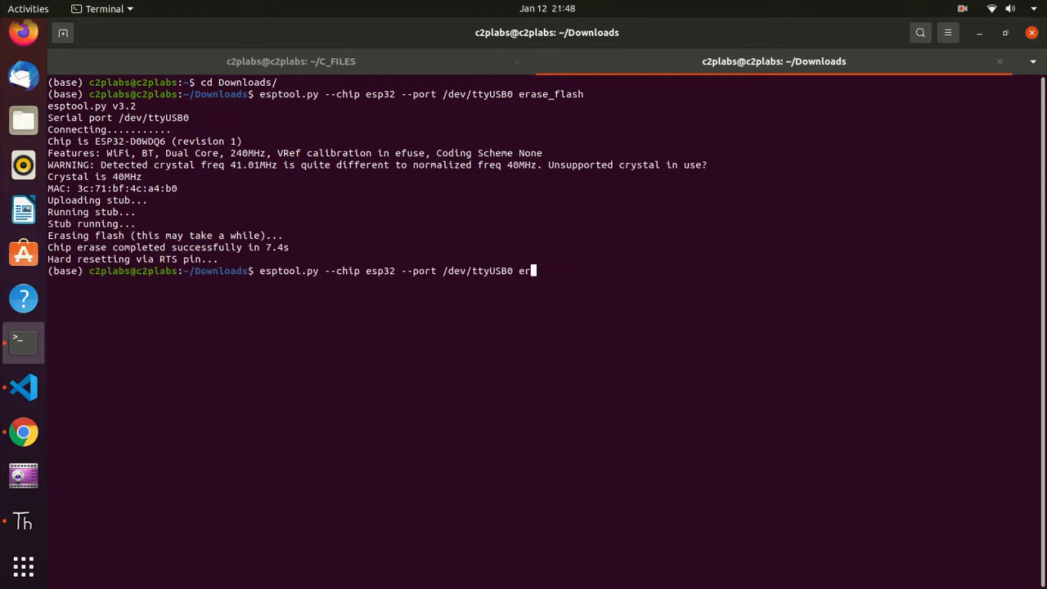
pyautogui.press('BackSpace')
pyautogui.press('BackSpace')
pyautogui.write('writ')
pyautogui.write('e_flash ')
pyautogui.write('-z 0x1000 ')
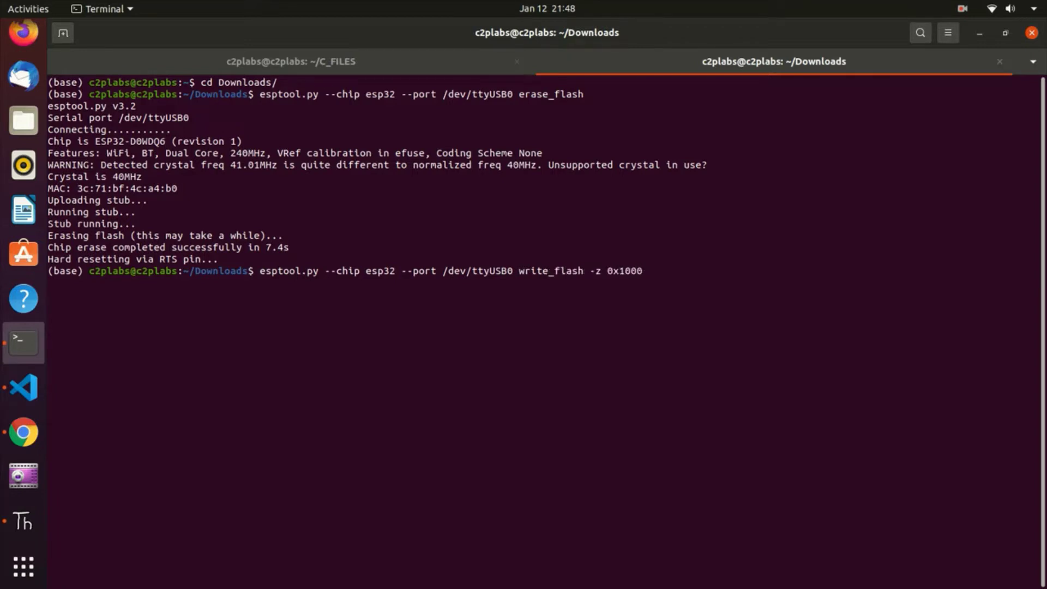
pyautogui.write('esp')
pyautogui.press('Tab')
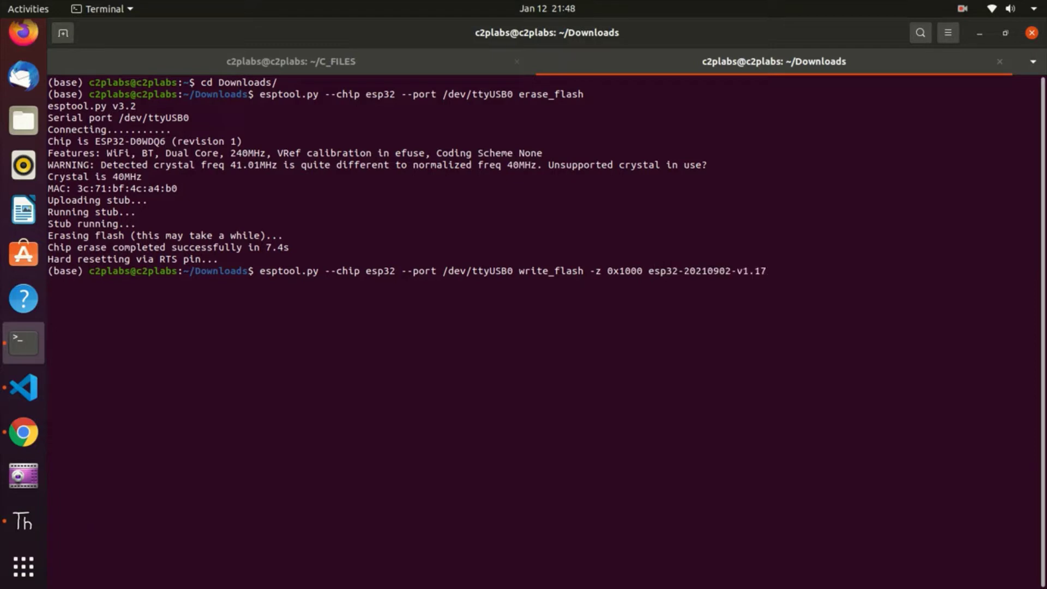
pyautogui.press('Tab')
pyautogui.press('Tab')
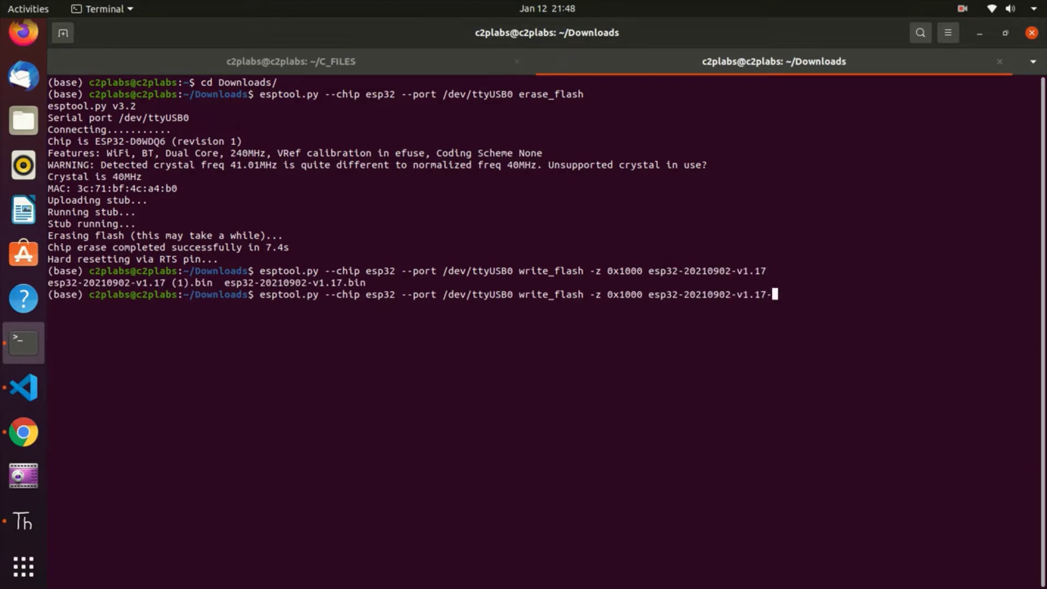
pyautogui.write('.bin')
pyautogui.press('Return')
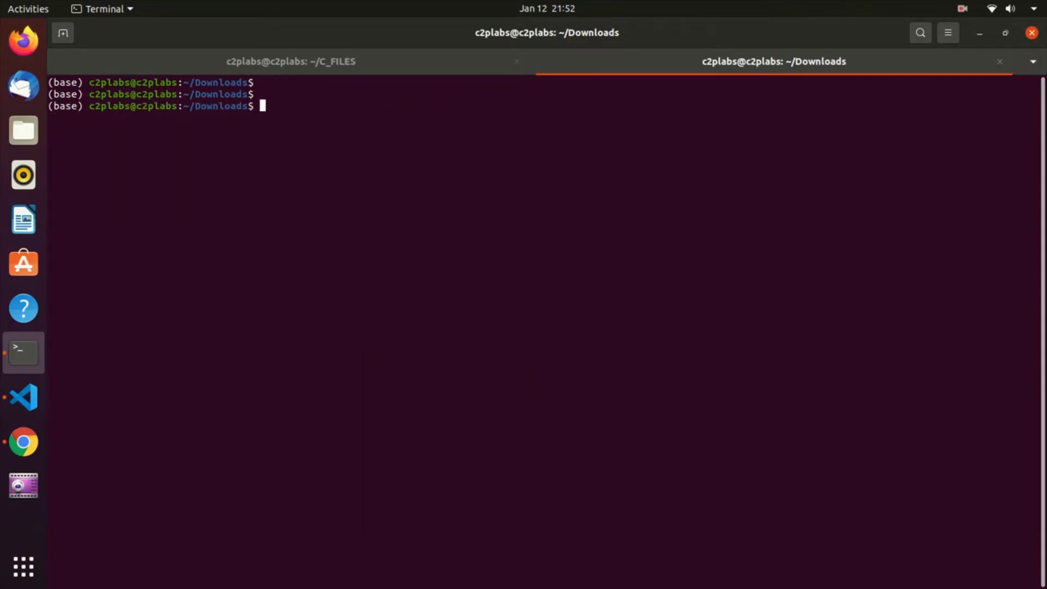
pyautogui.write('clear')
# Clear the terminal output and start Thonny with sudo thonny
pyautogui.press('Return')
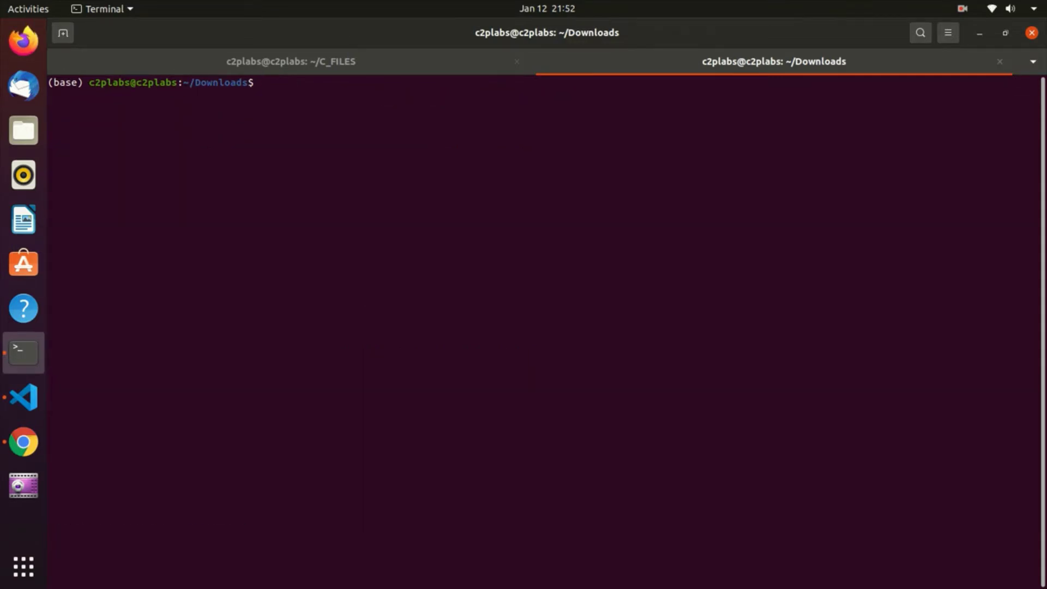
pyautogui.write('su')
pyautogui.write('do tho')
pyautogui.write('nny')
pyautogui.press('Return')
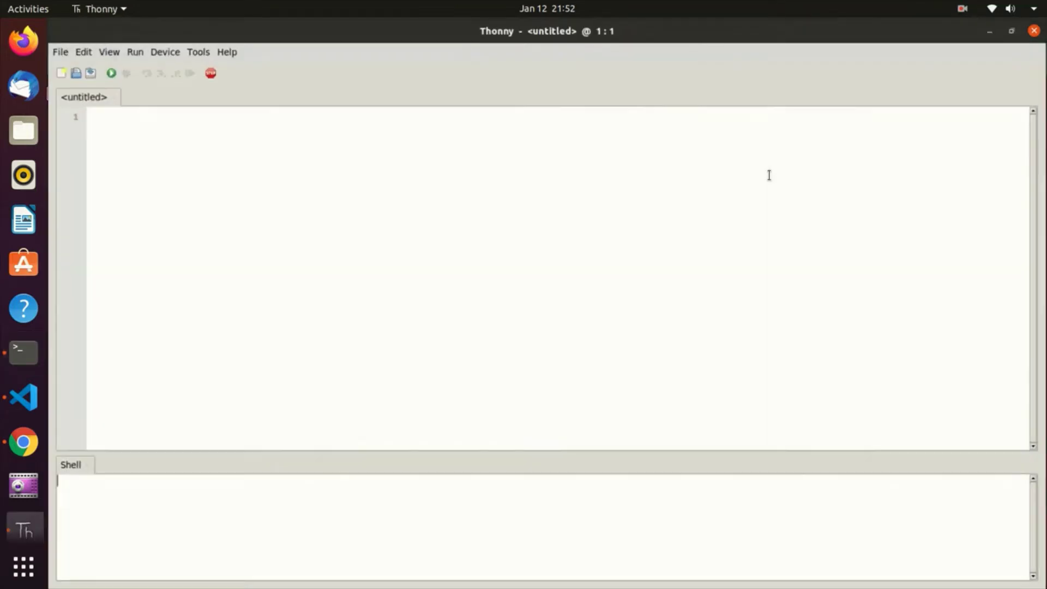
# In Thonny's Options, choose the MicroPython (ESP32) interpreter on port /dev/ttyUSB0
pyautogui.click(197, 51)
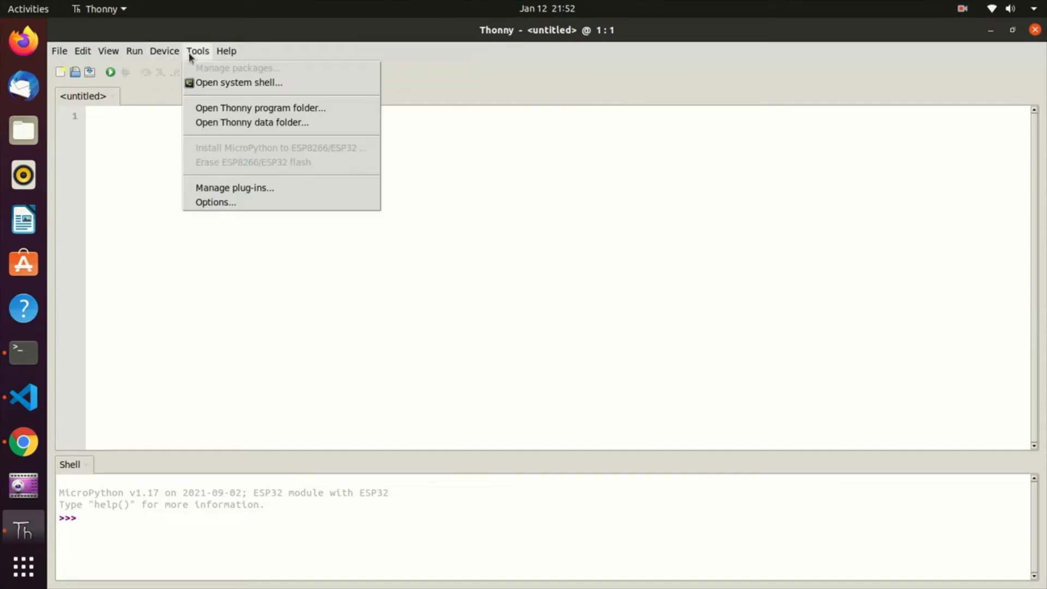
pyautogui.click(215, 202)
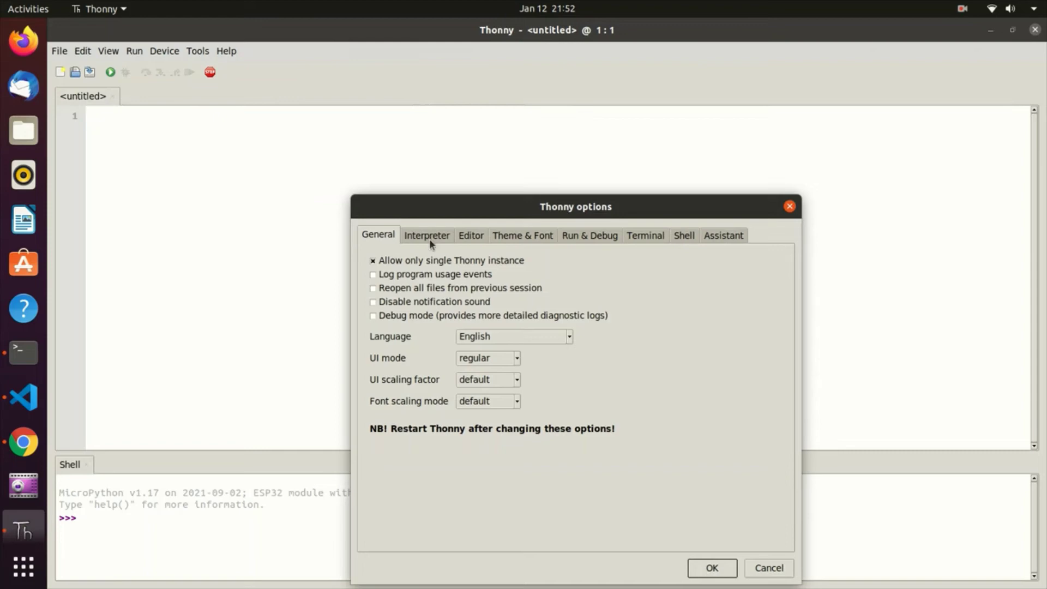
pyautogui.click(429, 239)
pyautogui.moveTo(490, 207); pyautogui.dragTo(426, 114)
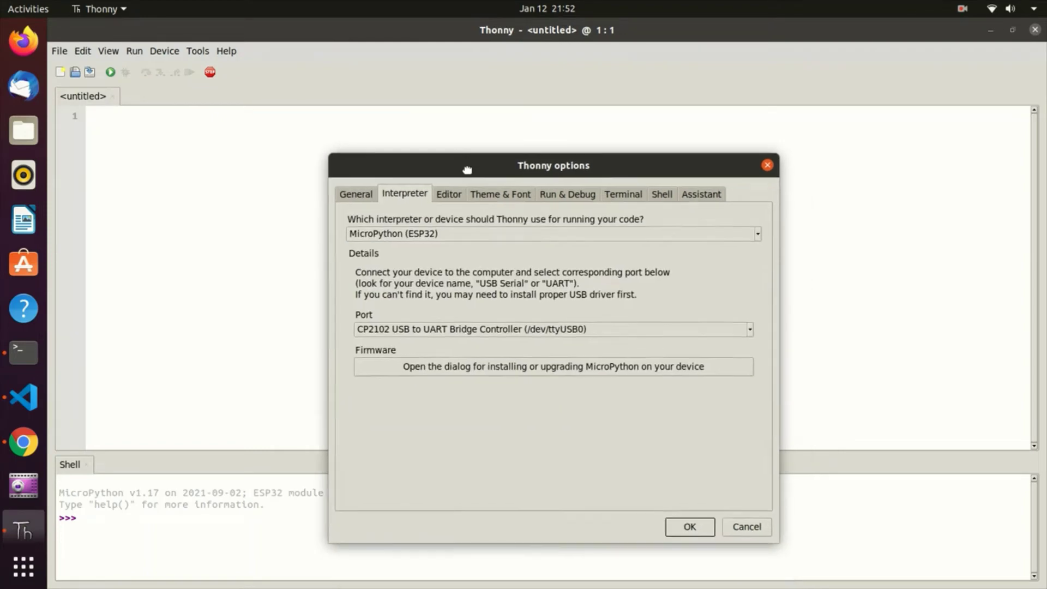
pyautogui.click(436, 182)
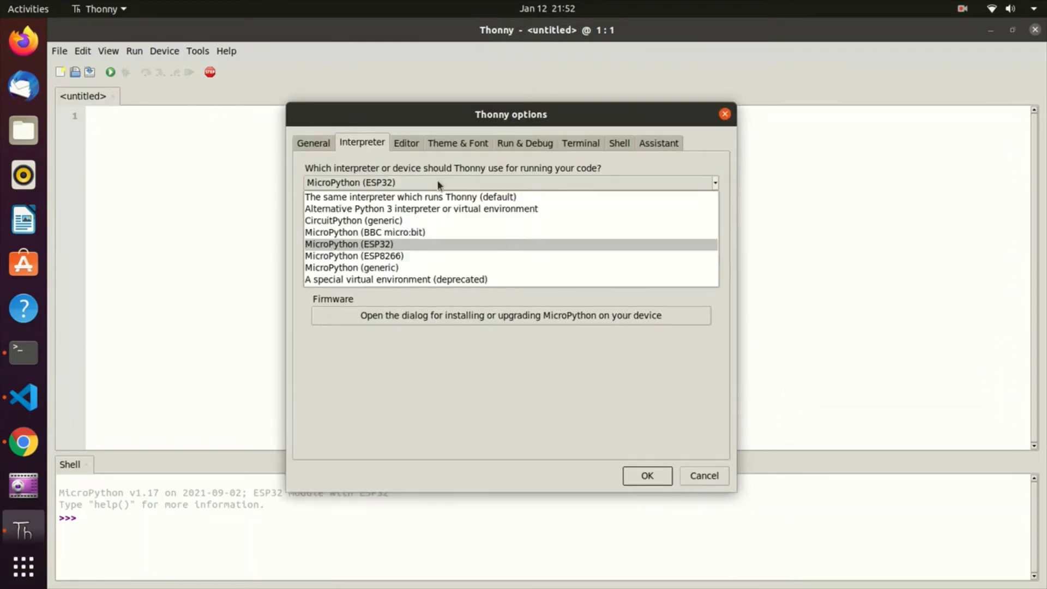
pyautogui.click(388, 240)
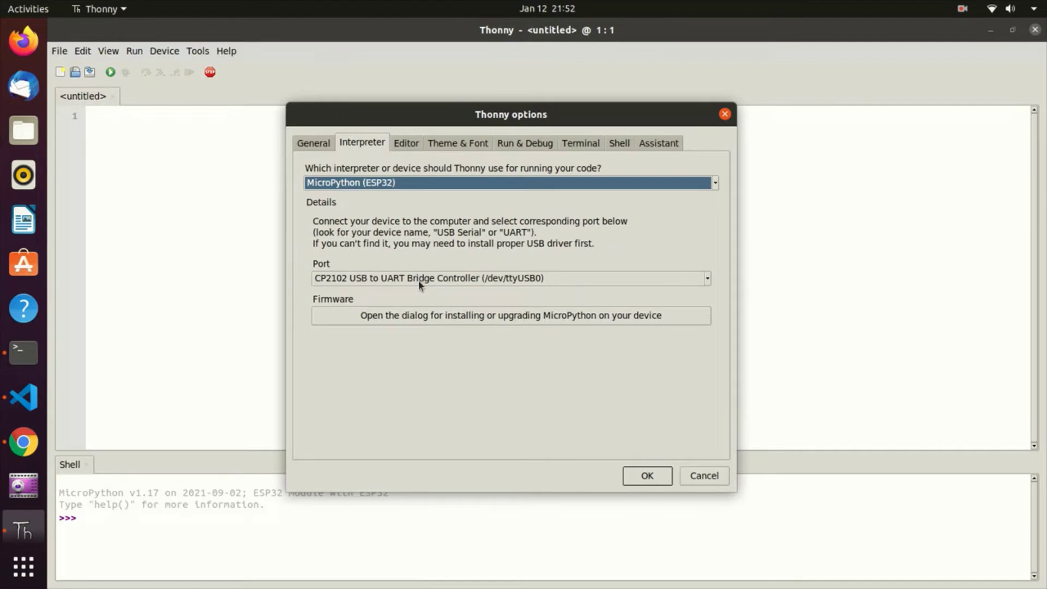
# Apply the interpreter settings and run import esp32 in the MicroPython shell
pyautogui.click(645, 474)
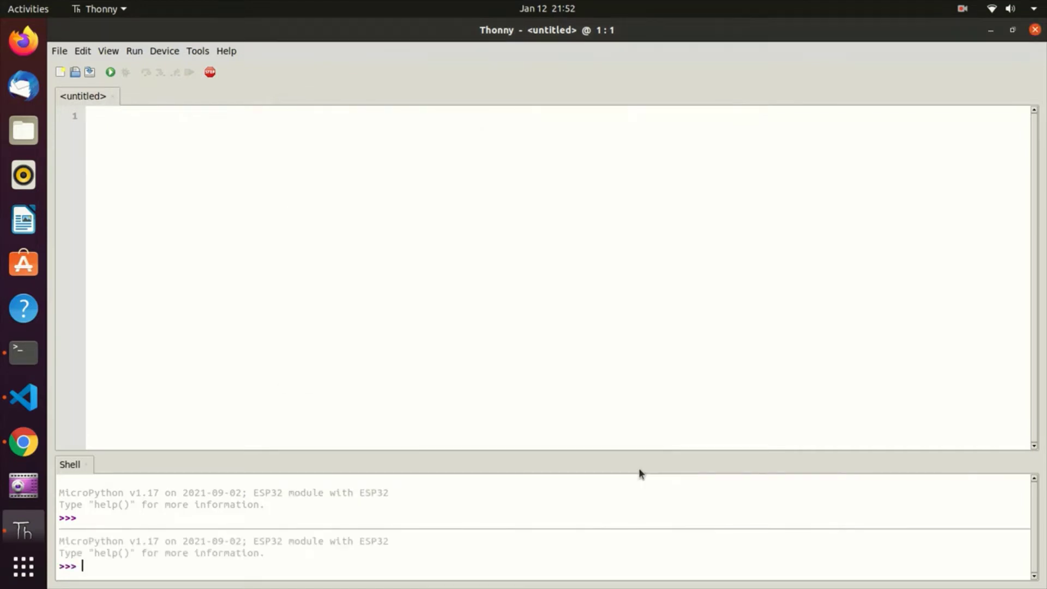
pyautogui.press('Return')
pyautogui.write('t')
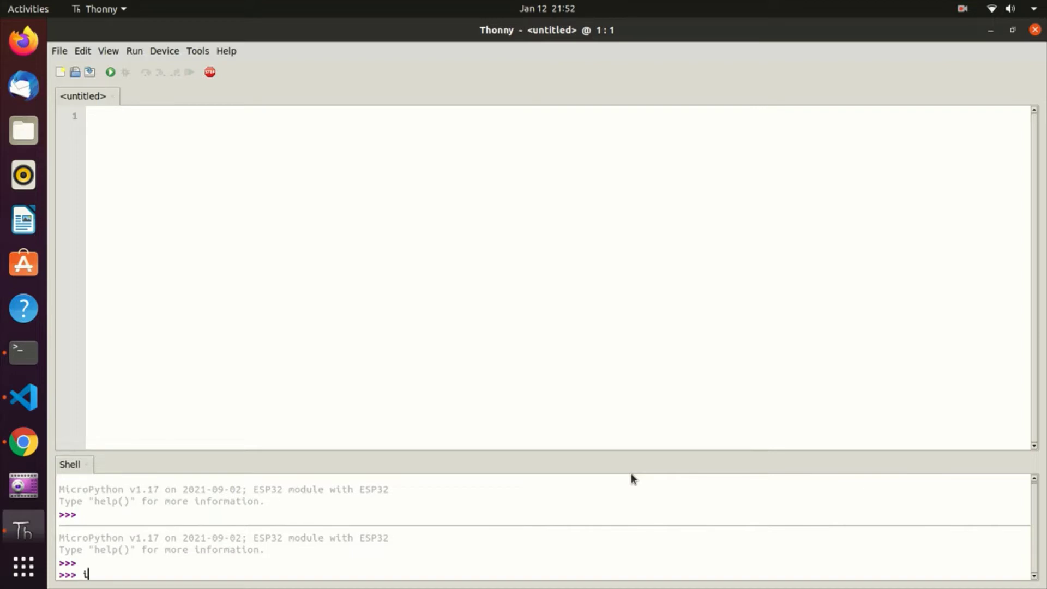
pyautogui.write('mport es')
pyautogui.write('p32')
pyautogui.press('Return')
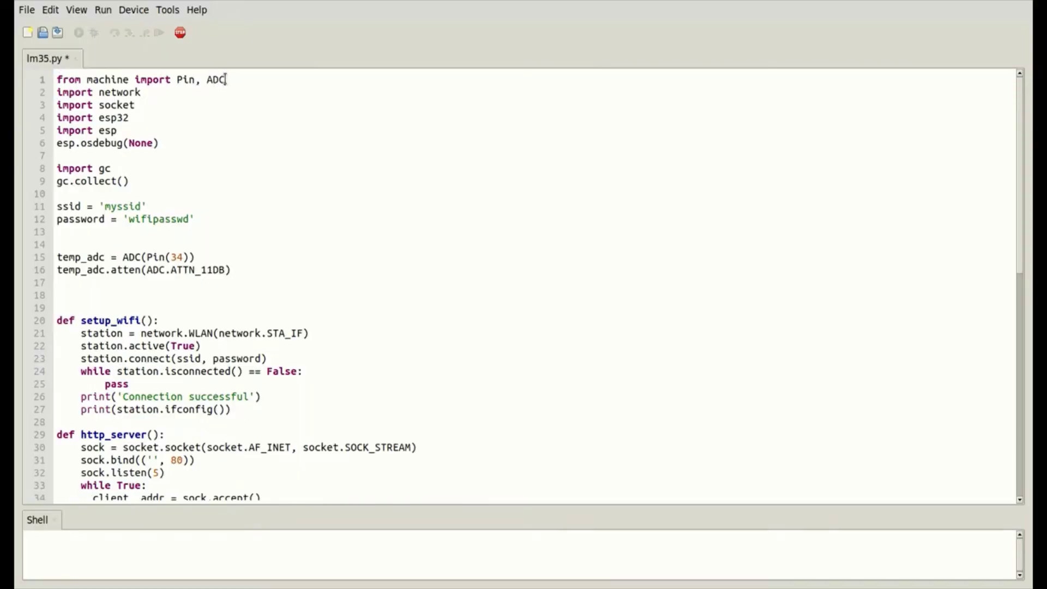
pyautogui.moveTo(233, 79); pyautogui.dragTo(56, 79)
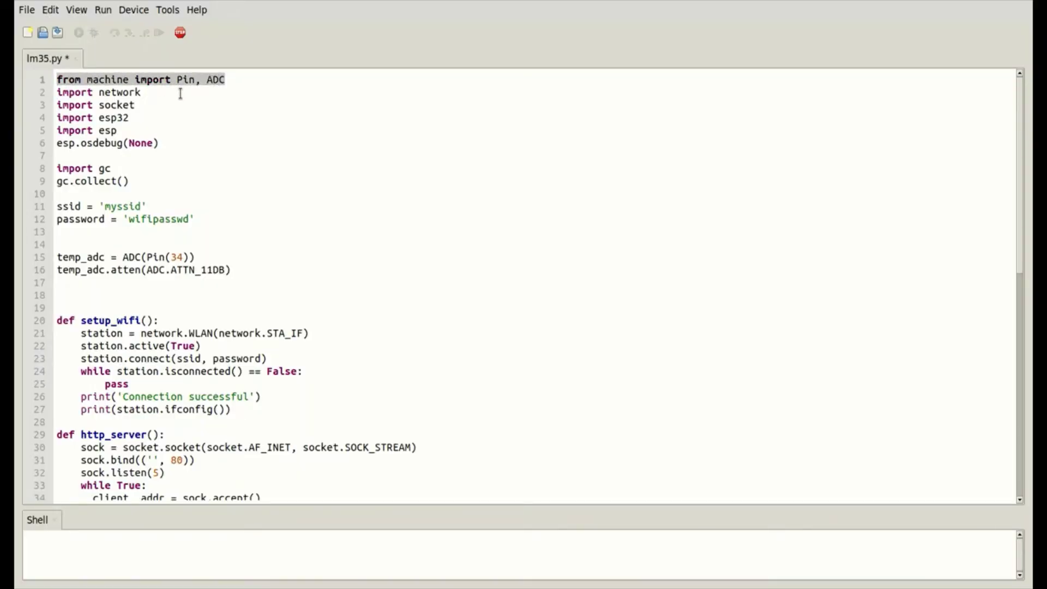
pyautogui.click(148, 91)
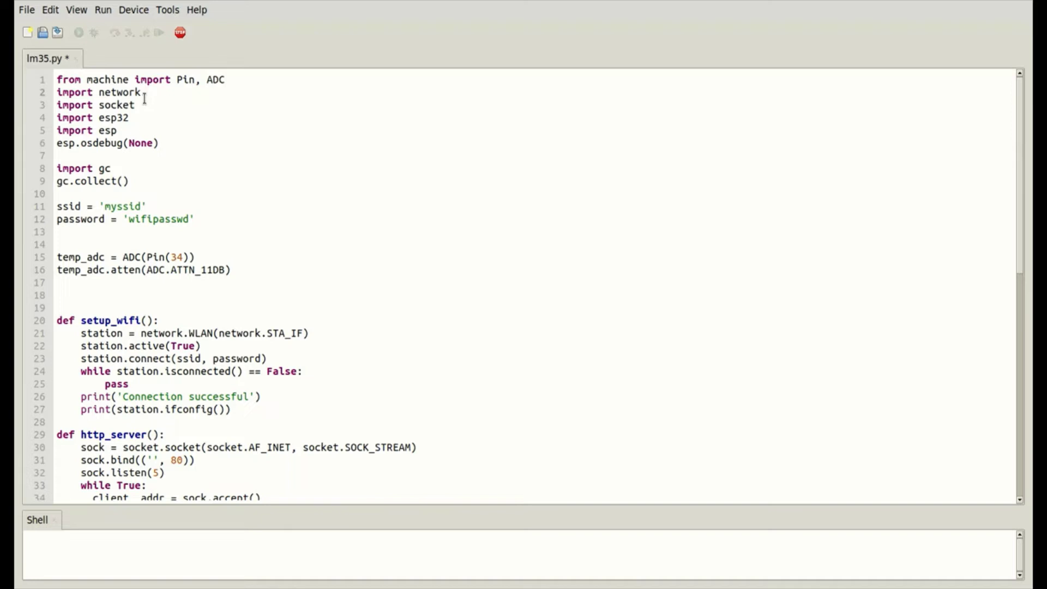
pyautogui.click(136, 105)
pyautogui.moveTo(158, 142)
pyautogui.mouseDown()
pyautogui.moveTo(51, 142)
pyautogui.moveTo(54, 129)
pyautogui.mouseUp()
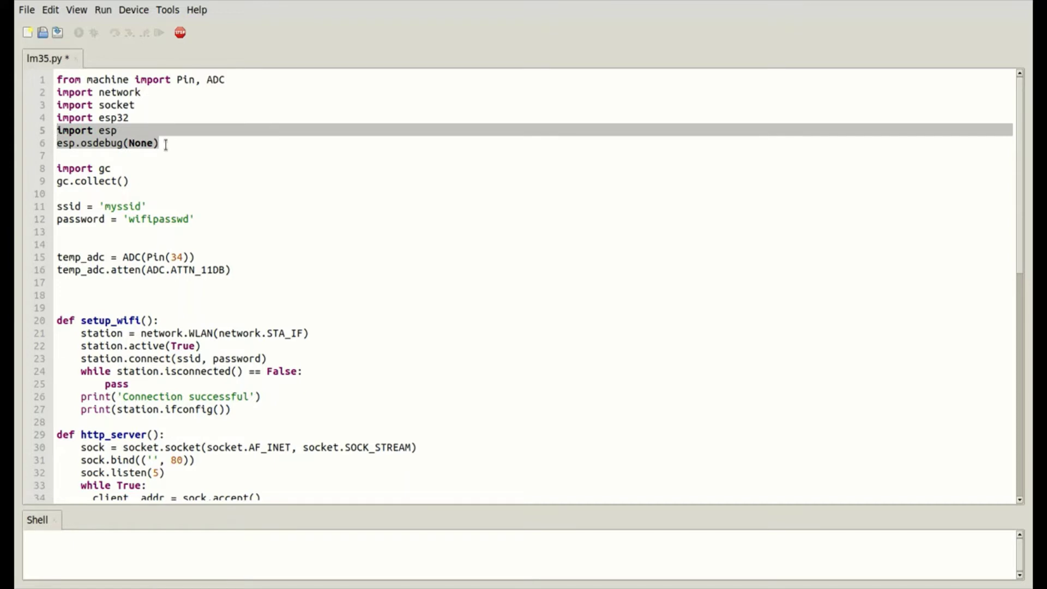
pyautogui.click(139, 180)
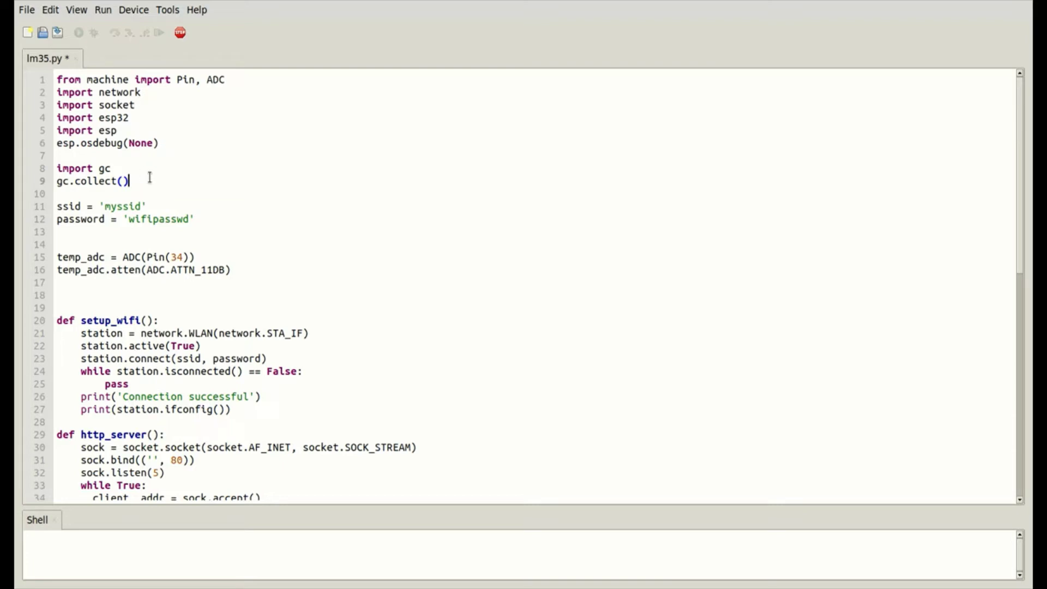
pyautogui.moveTo(153, 205); pyautogui.dragTo(49, 204)
pyautogui.moveTo(201, 218); pyautogui.dragTo(51, 218)
pyautogui.click(193, 242)
pyautogui.moveTo(229, 269); pyautogui.dragTo(58, 256)
pyautogui.click(194, 256)
pyautogui.moveTo(195, 256); pyautogui.dragTo(56, 256)
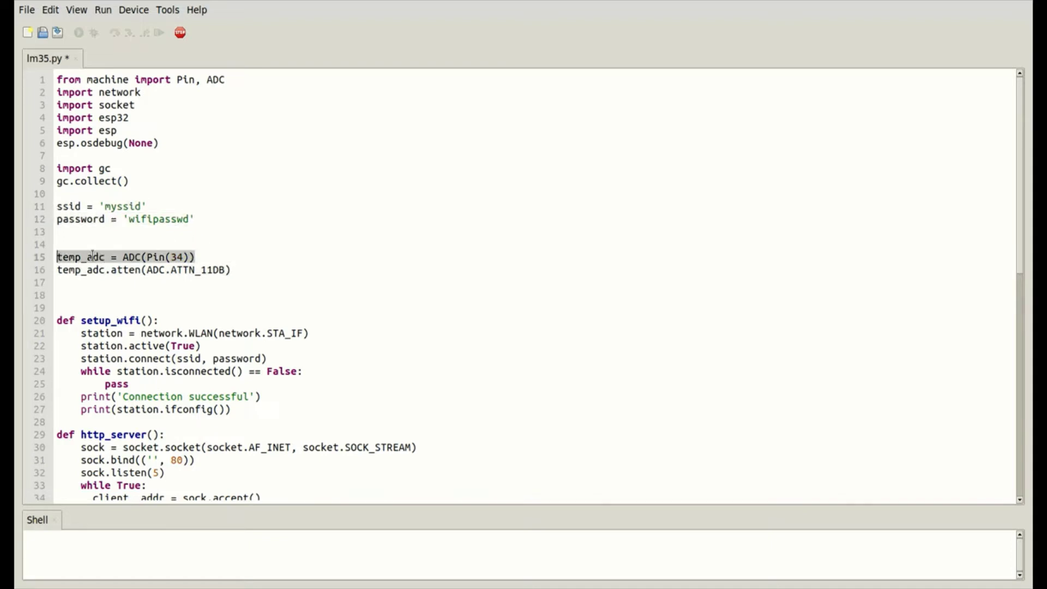
pyautogui.click(201, 254)
pyautogui.click(230, 270)
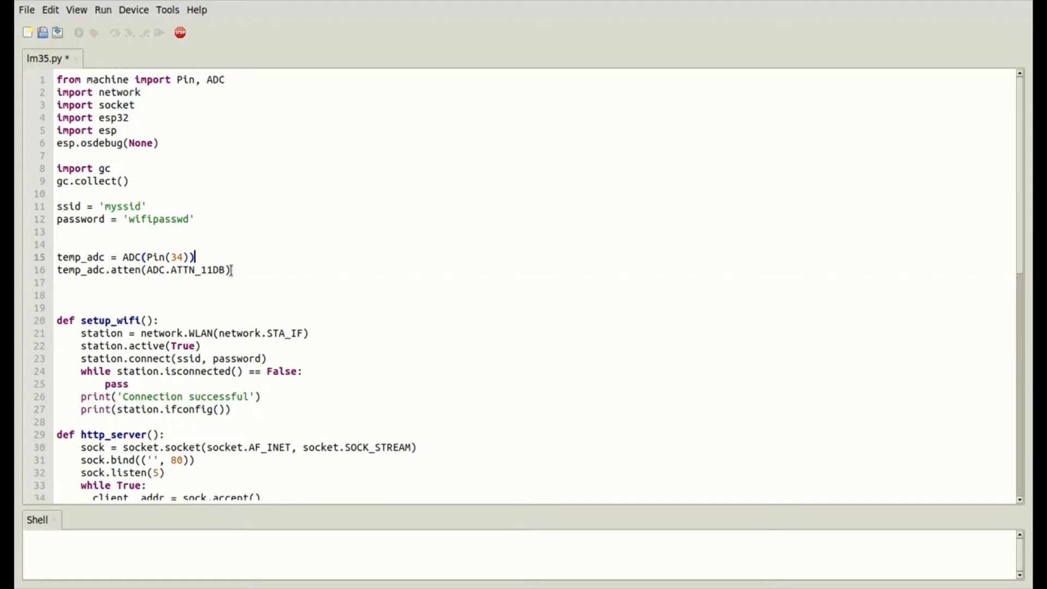
pyautogui.click(69, 295)
pyautogui.moveTo(141, 333); pyautogui.dragTo(303, 333)
pyautogui.doubleClick(290, 332)
pyautogui.doubleClick(145, 346)
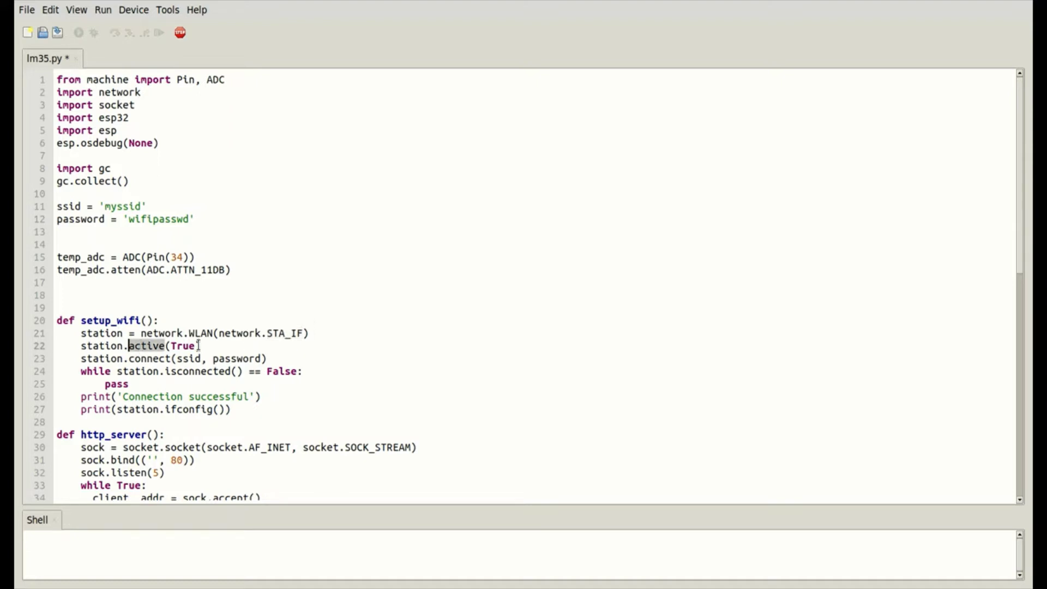
pyautogui.doubleClick(148, 358)
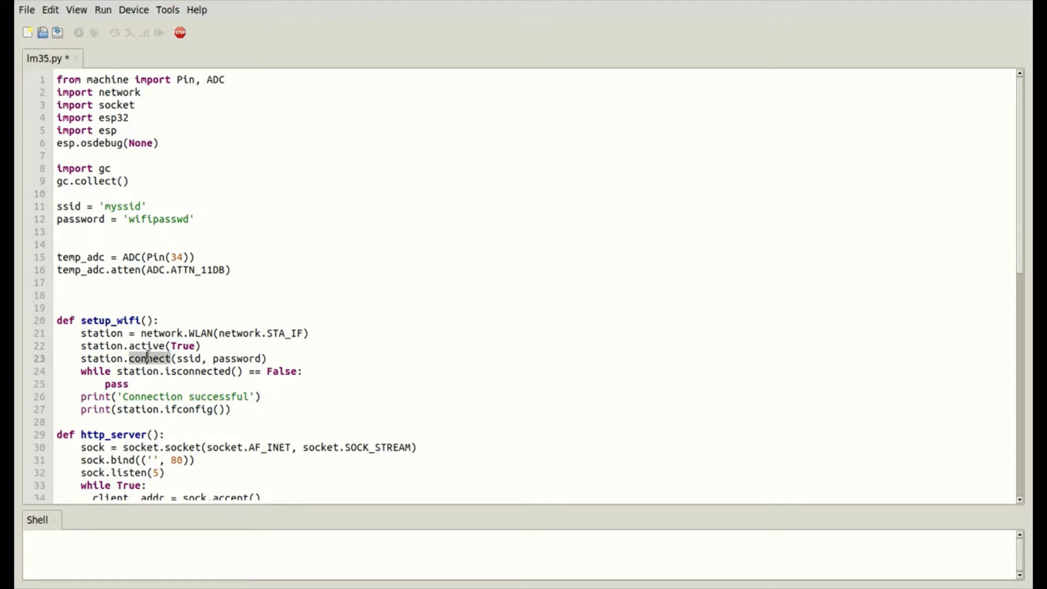
pyautogui.moveTo(143, 383); pyautogui.dragTo(82, 371)
pyautogui.click(213, 396)
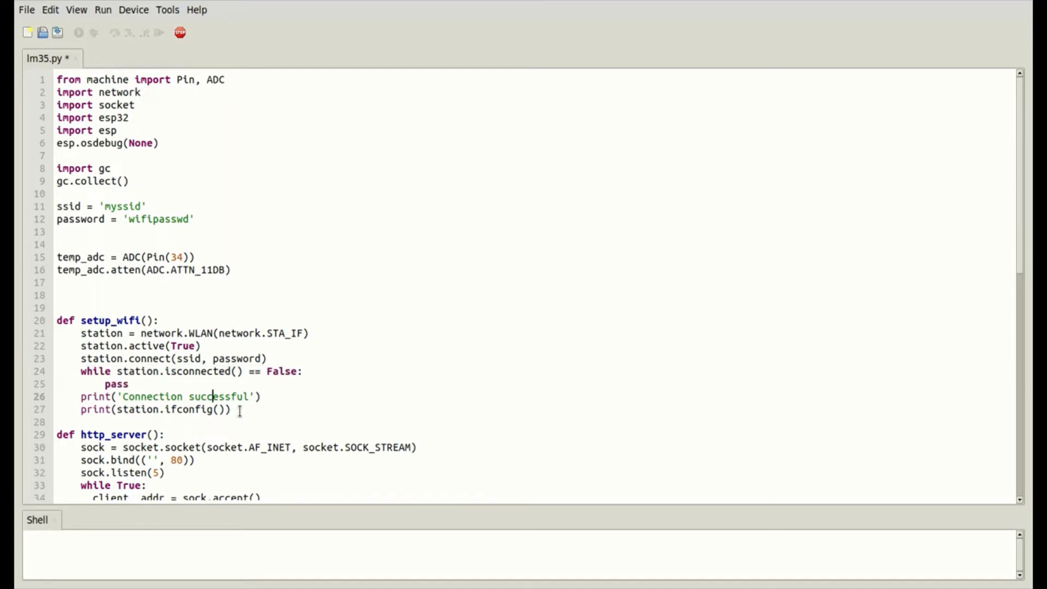
pyautogui.moveTo(233, 409); pyautogui.dragTo(80, 409)
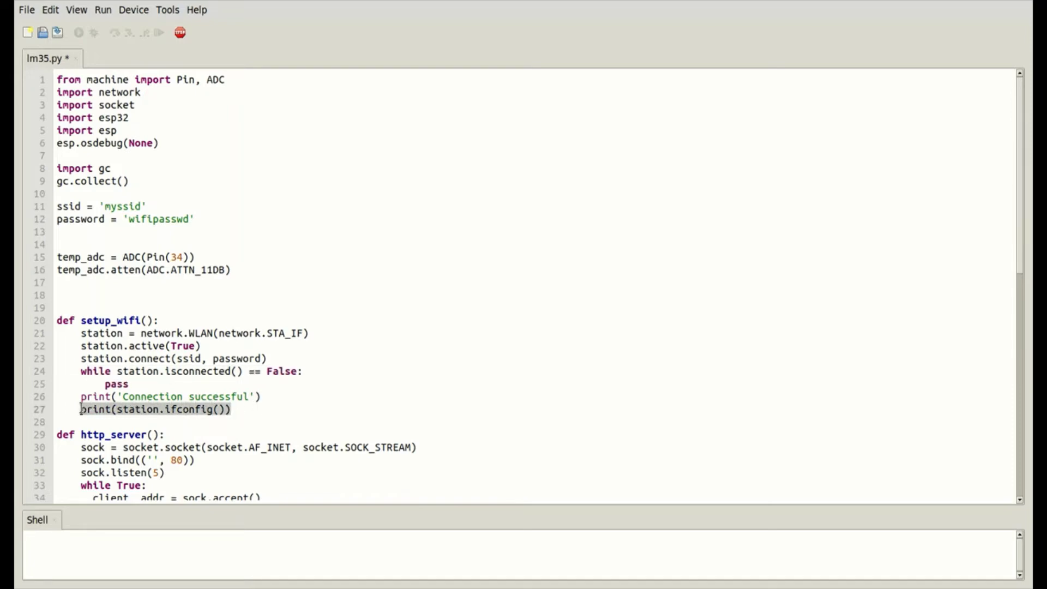
pyautogui.click(258, 405)
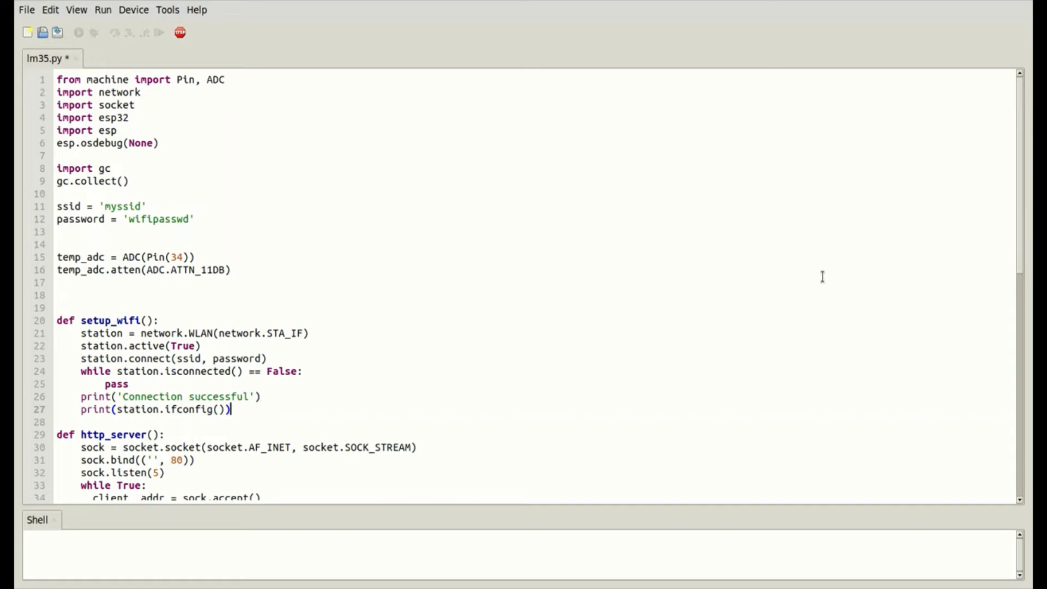
pyautogui.moveTo(1017, 201); pyautogui.dragTo(1016, 245)
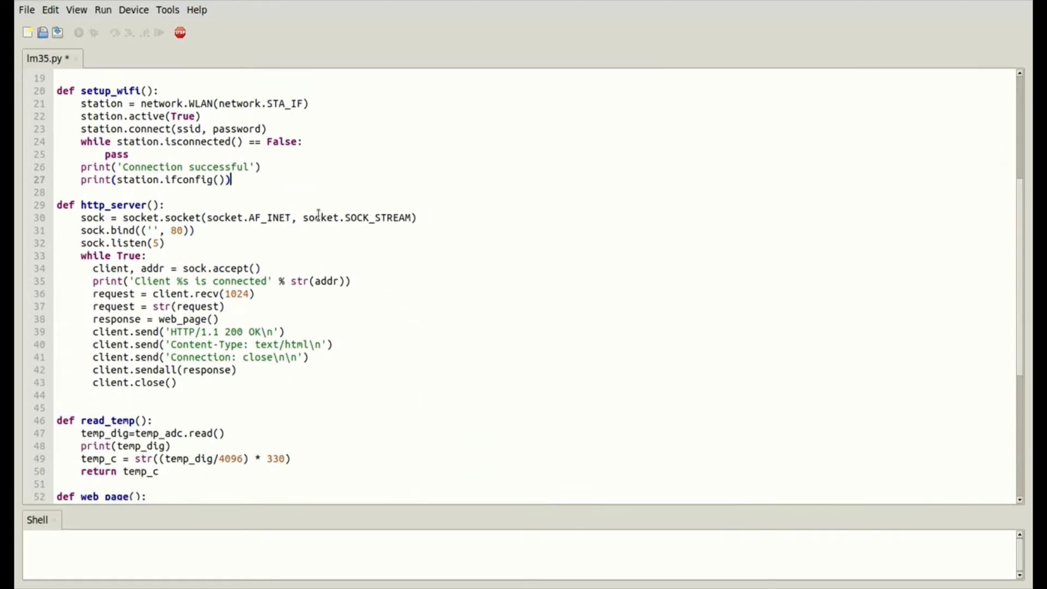
pyautogui.doubleClick(175, 218)
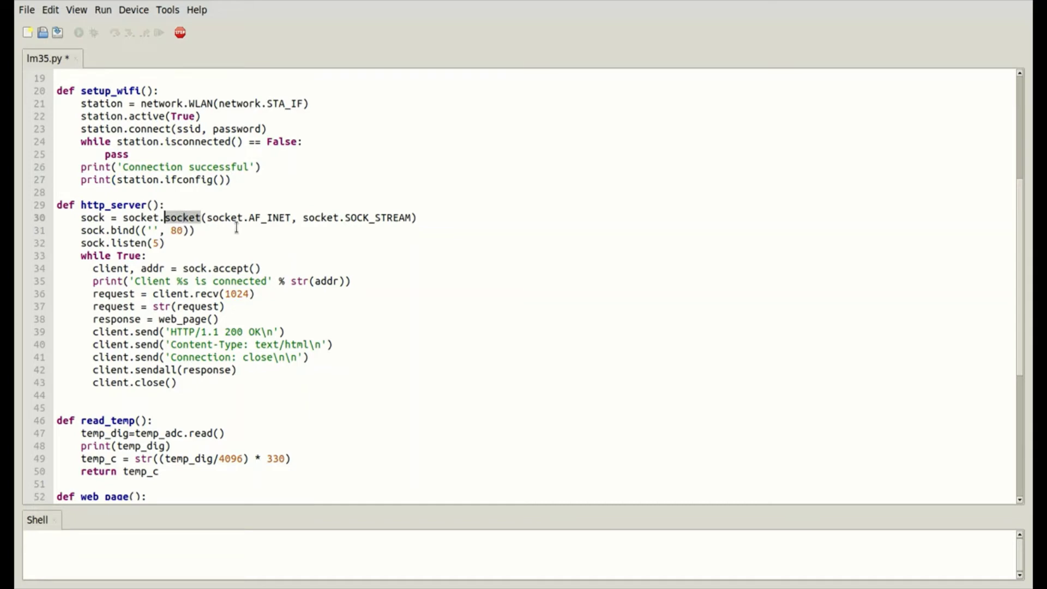
pyautogui.moveTo(207, 217); pyautogui.dragTo(288, 218)
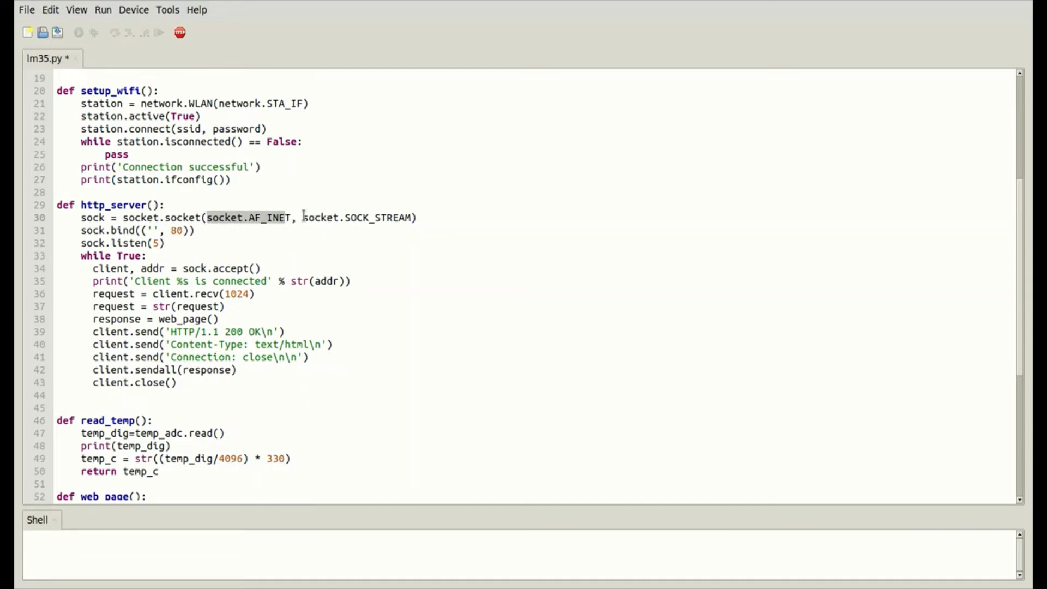
pyautogui.moveTo(303, 217); pyautogui.dragTo(412, 217)
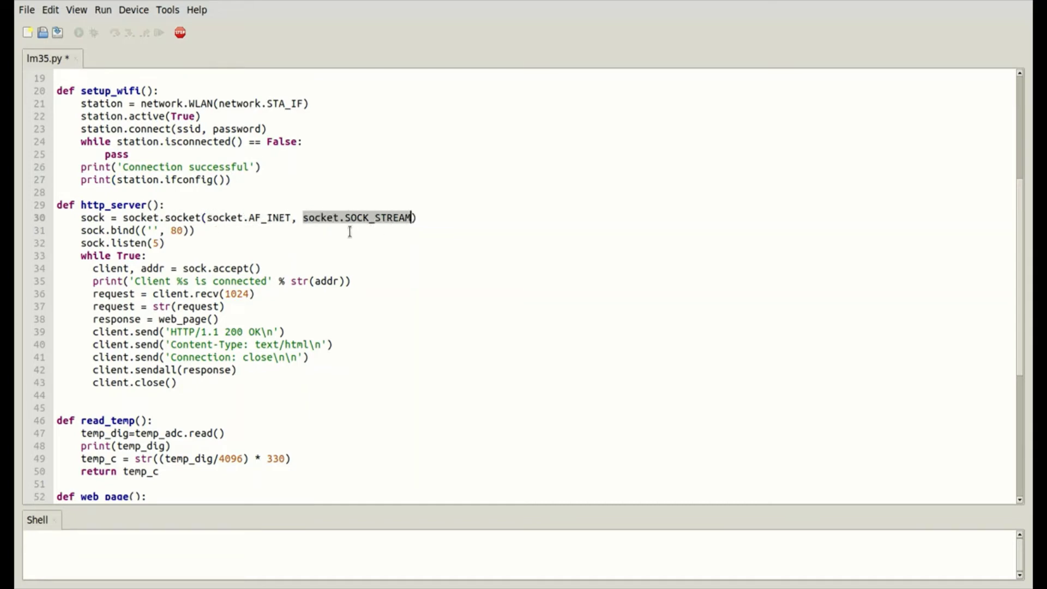
pyautogui.click(249, 232)
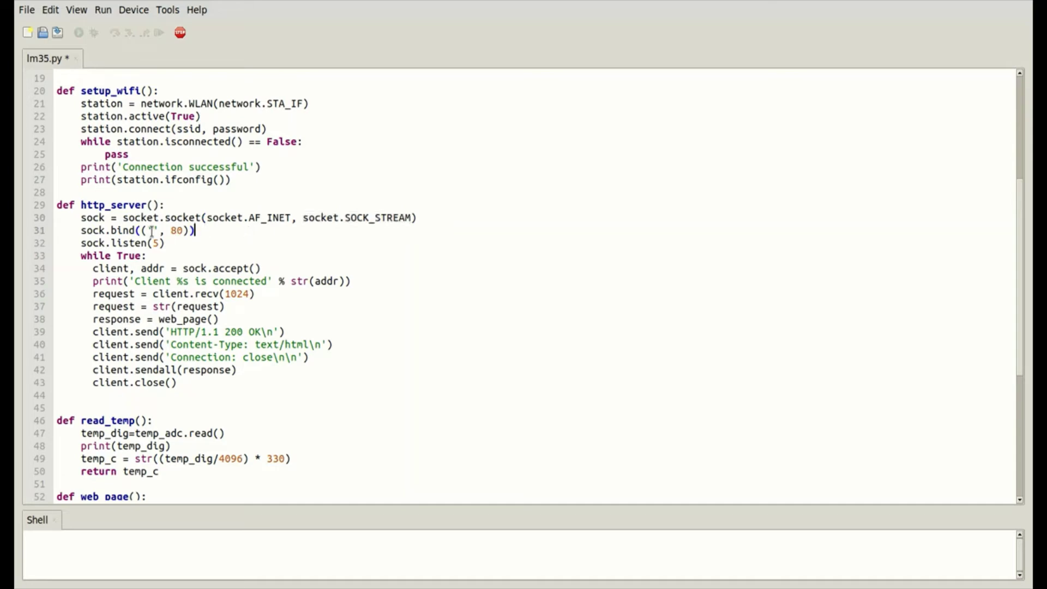
pyautogui.moveTo(196, 230); pyautogui.dragTo(82, 230)
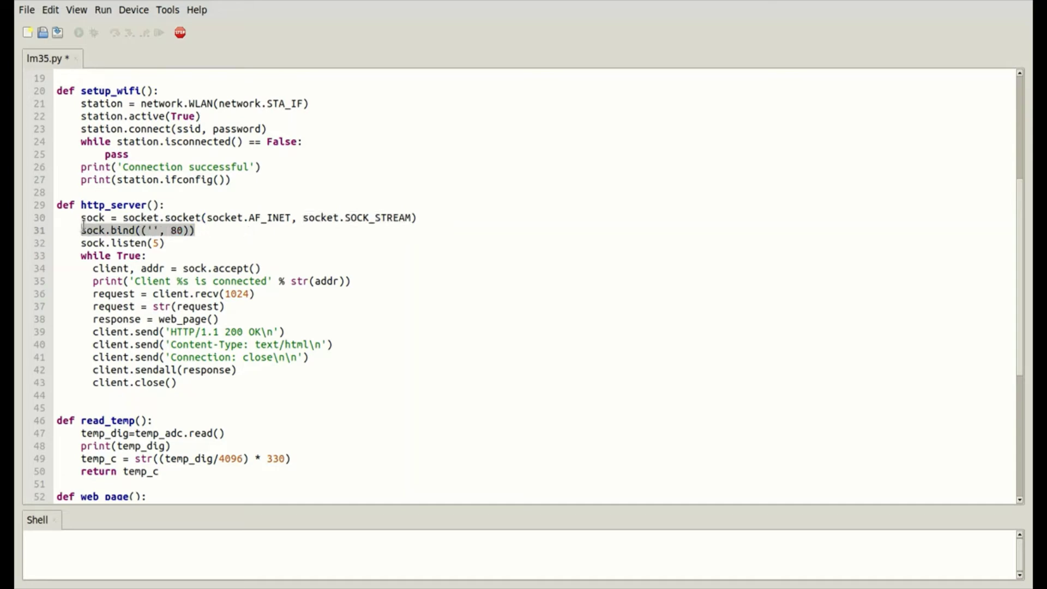
pyautogui.click(166, 243)
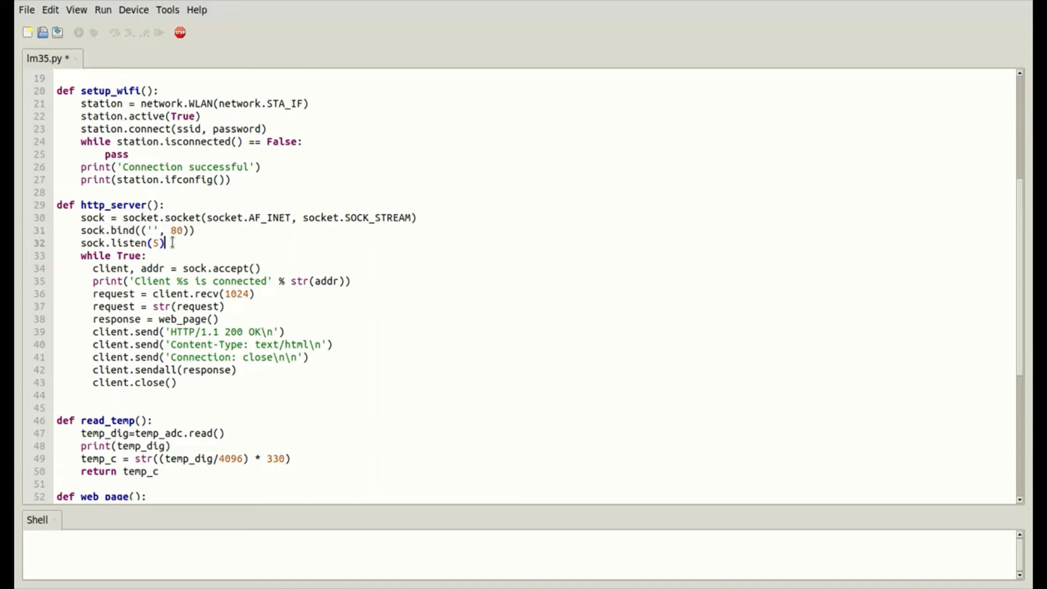
pyautogui.moveTo(166, 243)
pyautogui.mouseDown()
pyautogui.moveTo(97, 244)
pyautogui.moveTo(120, 290)
pyautogui.mouseUp()
pyautogui.moveTo(85, 256); pyautogui.dragTo(136, 255)
pyautogui.click(225, 266)
pyautogui.doubleClick(176, 319)
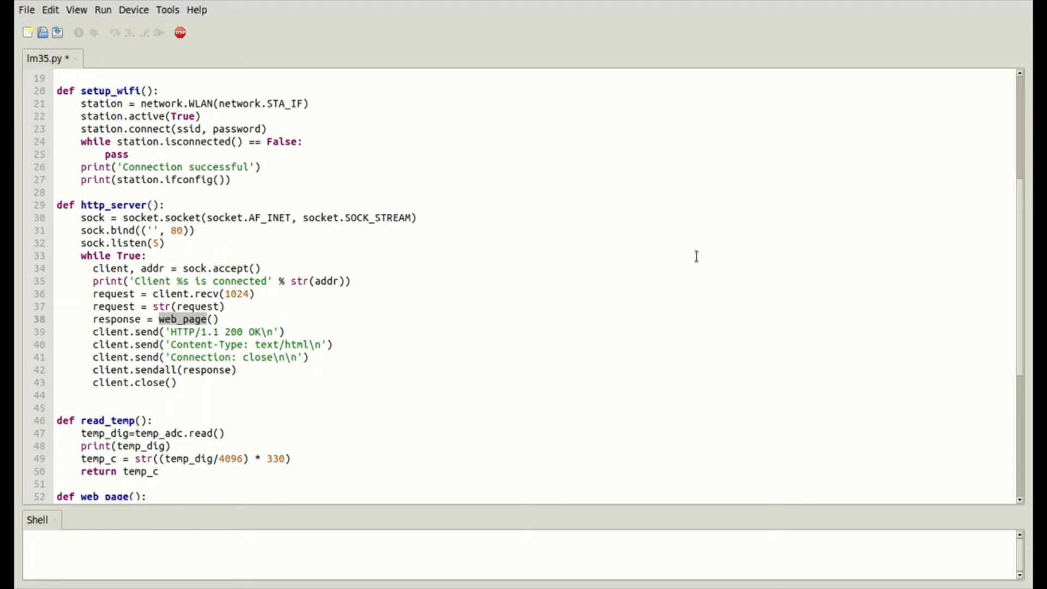
pyautogui.moveTo(1016, 210); pyautogui.dragTo(1016, 278)
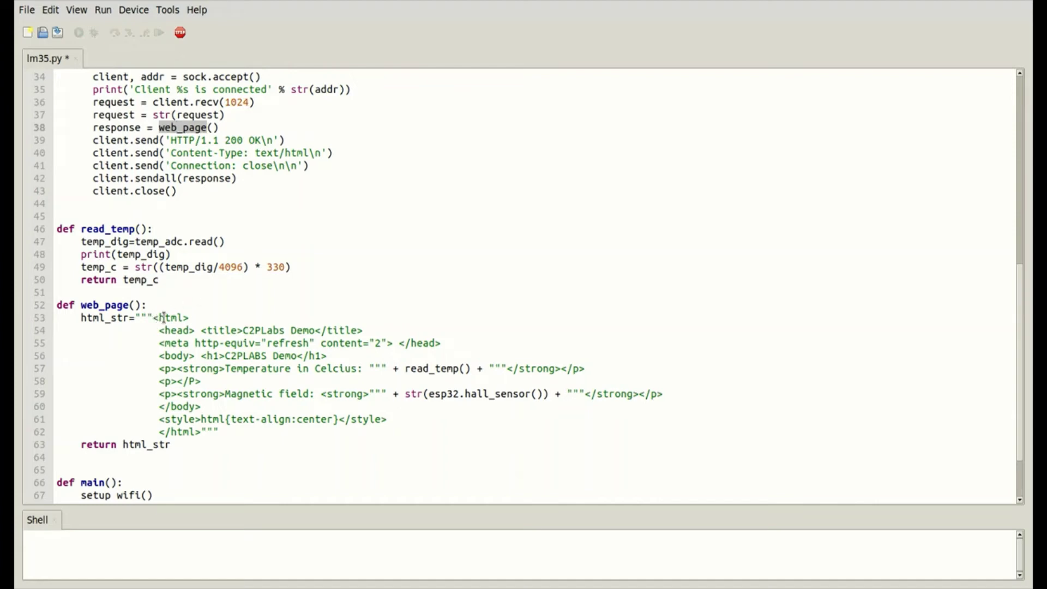
pyautogui.moveTo(159, 331); pyautogui.dragTo(371, 327)
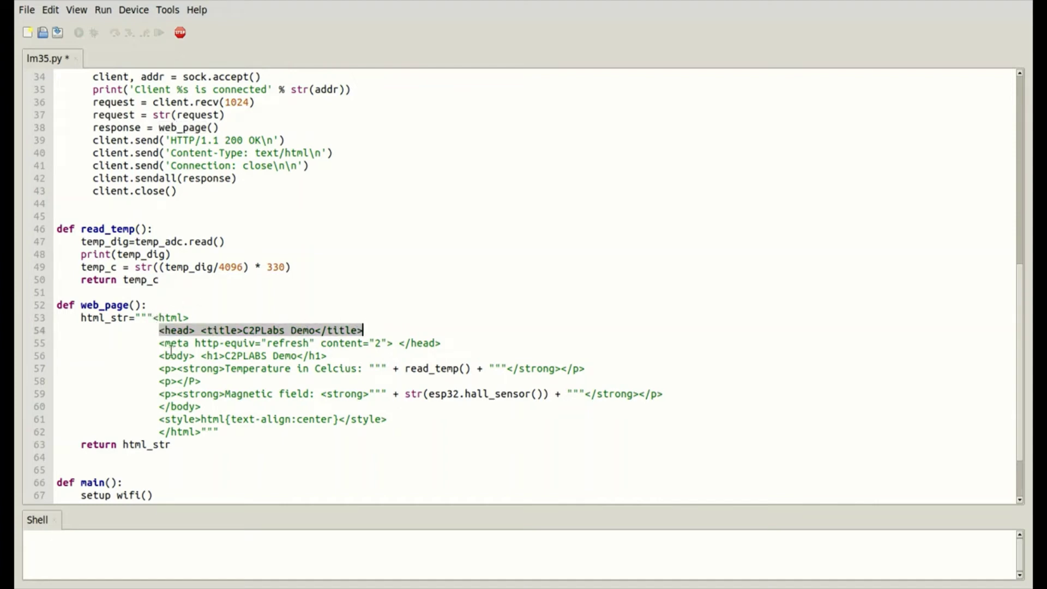
pyautogui.moveTo(159, 344); pyautogui.dragTo(358, 342)
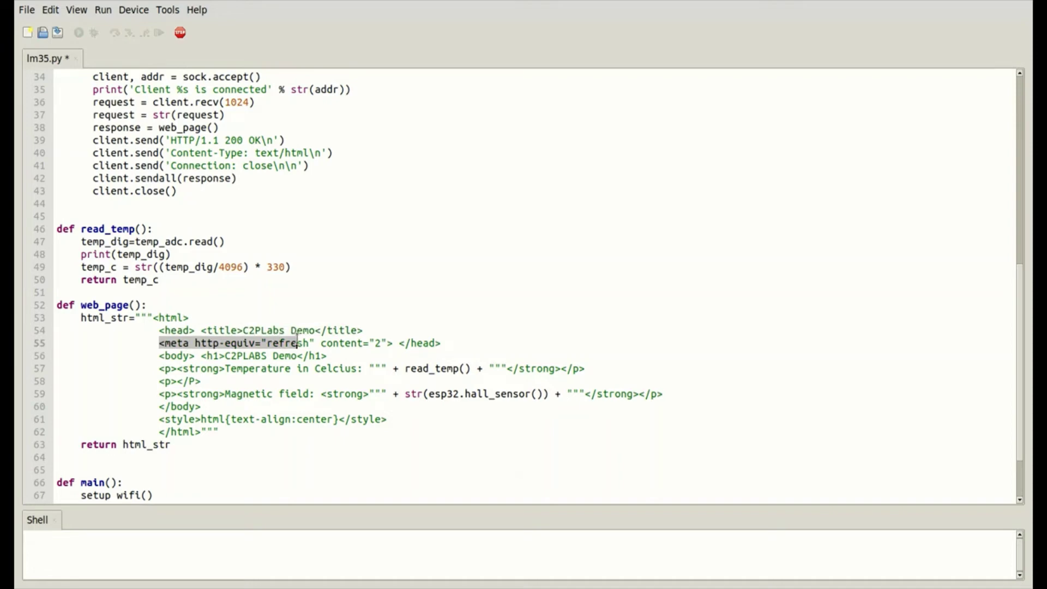
pyautogui.click(358, 343)
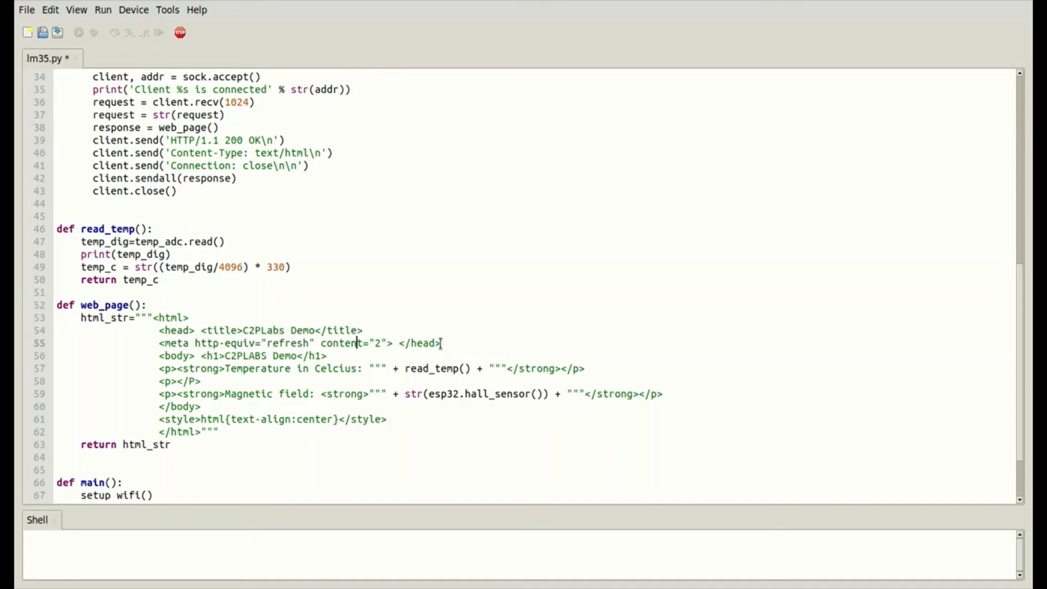
pyautogui.moveTo(222, 356); pyautogui.dragTo(299, 357)
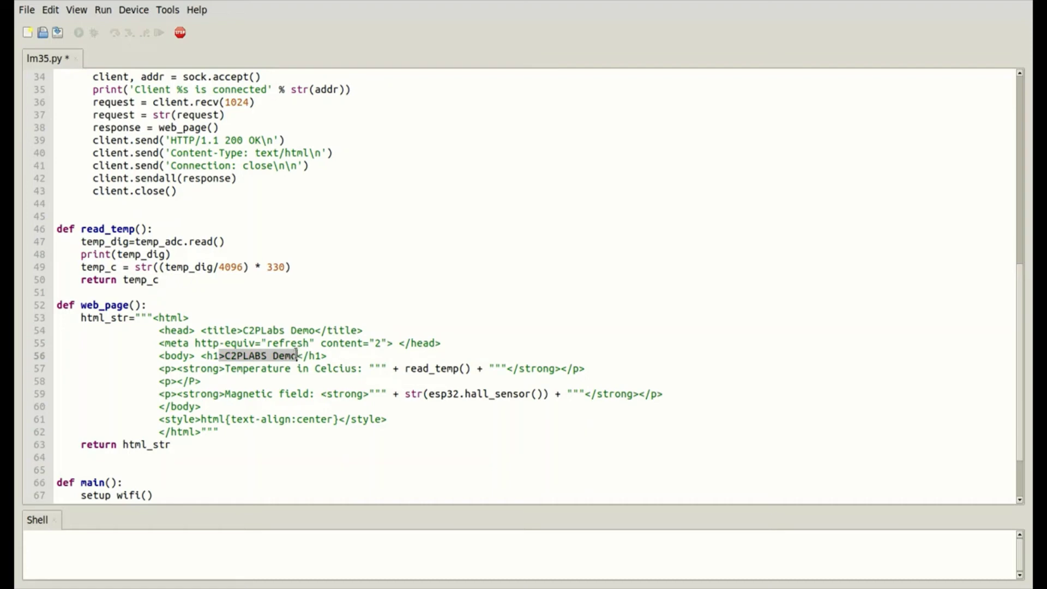
pyautogui.moveTo(227, 368); pyautogui.dragTo(371, 368)
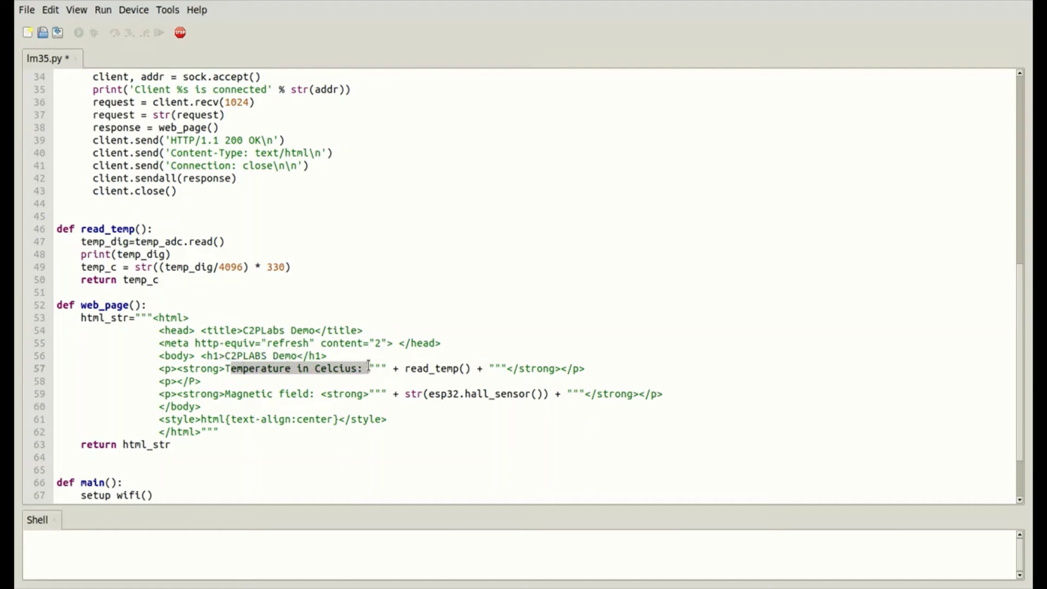
pyautogui.doubleClick(434, 368)
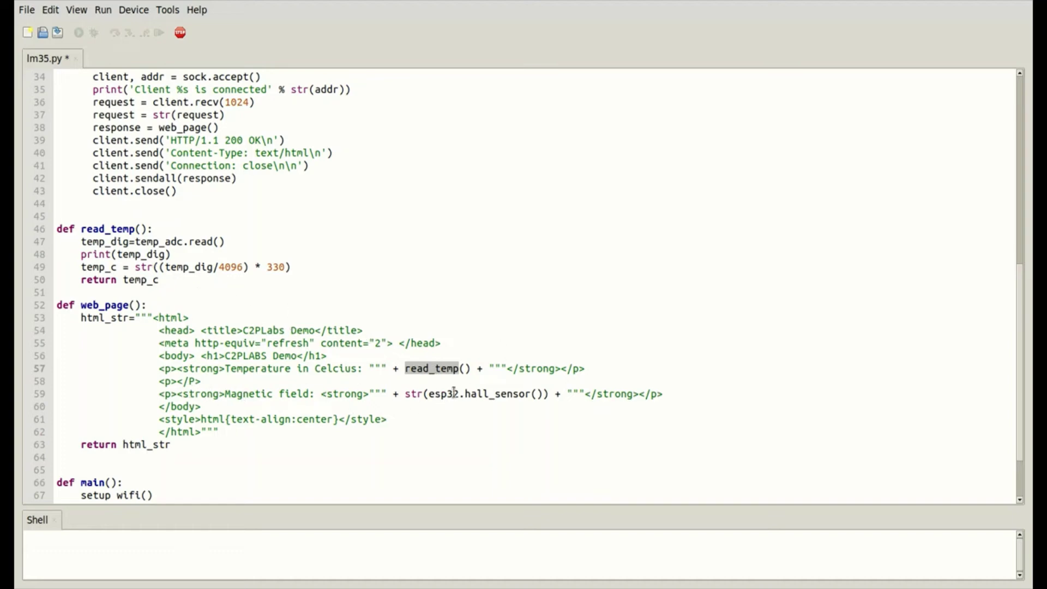
pyautogui.moveTo(434, 393); pyautogui.dragTo(437, 401)
pyautogui.moveTo(537, 393); pyautogui.dragTo(540, 402)
pyautogui.click(536, 393)
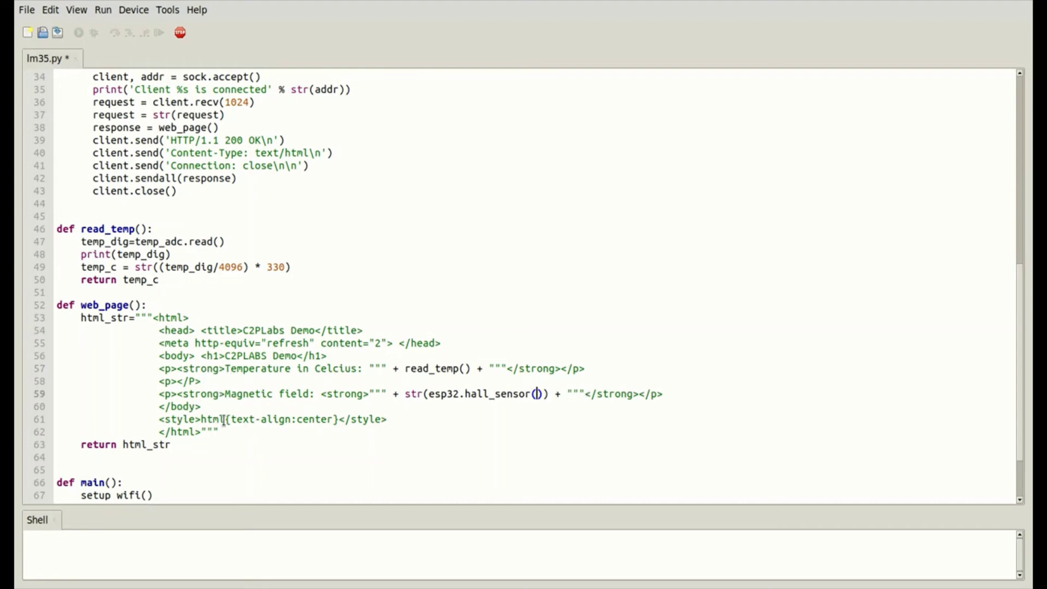
pyautogui.moveTo(205, 420); pyautogui.dragTo(335, 419)
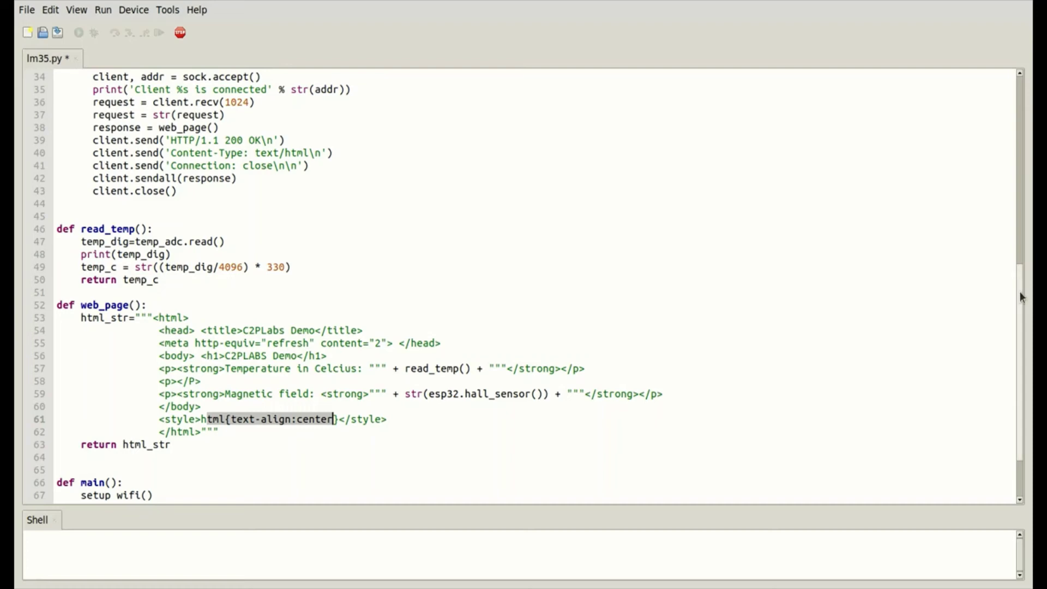
pyautogui.click(899, 291)
pyautogui.scroll(4, 1017, 295)
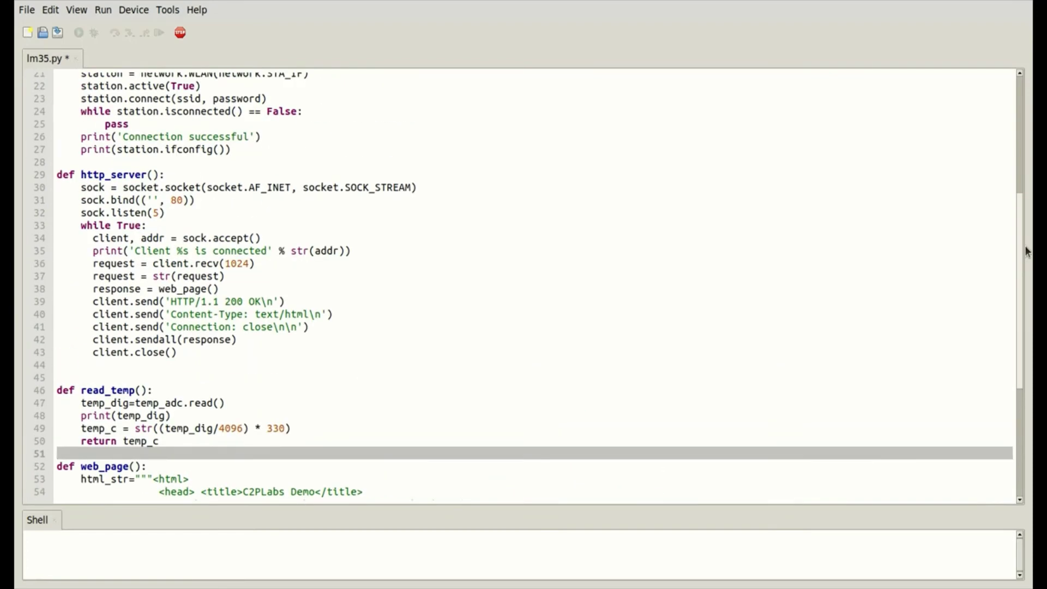
pyautogui.doubleClick(181, 289)
pyautogui.click(115, 288)
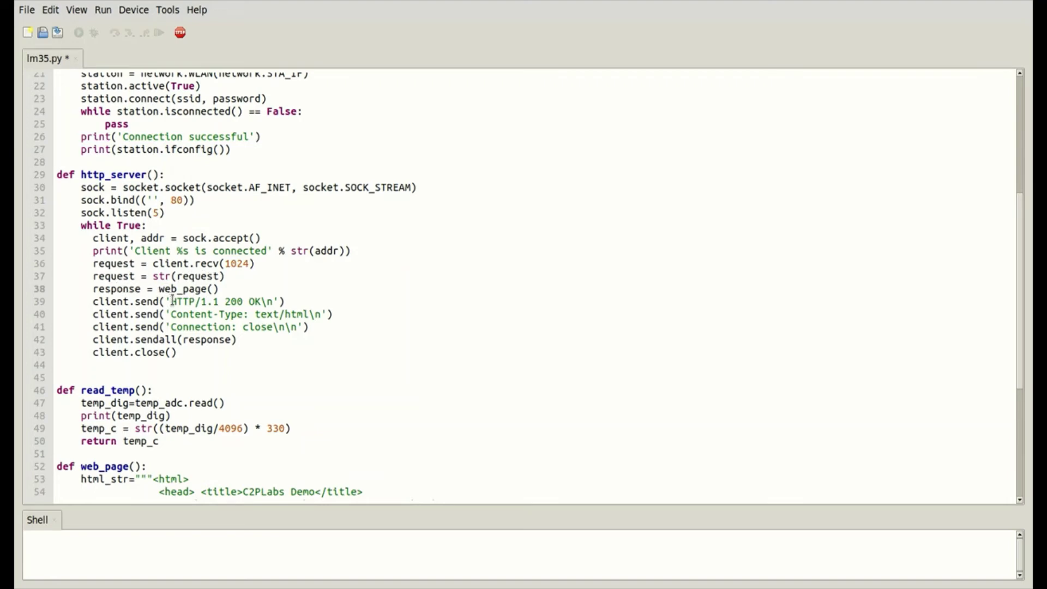
pyautogui.moveTo(170, 301); pyautogui.dragTo(267, 301)
pyautogui.moveTo(171, 314); pyautogui.dragTo(308, 315)
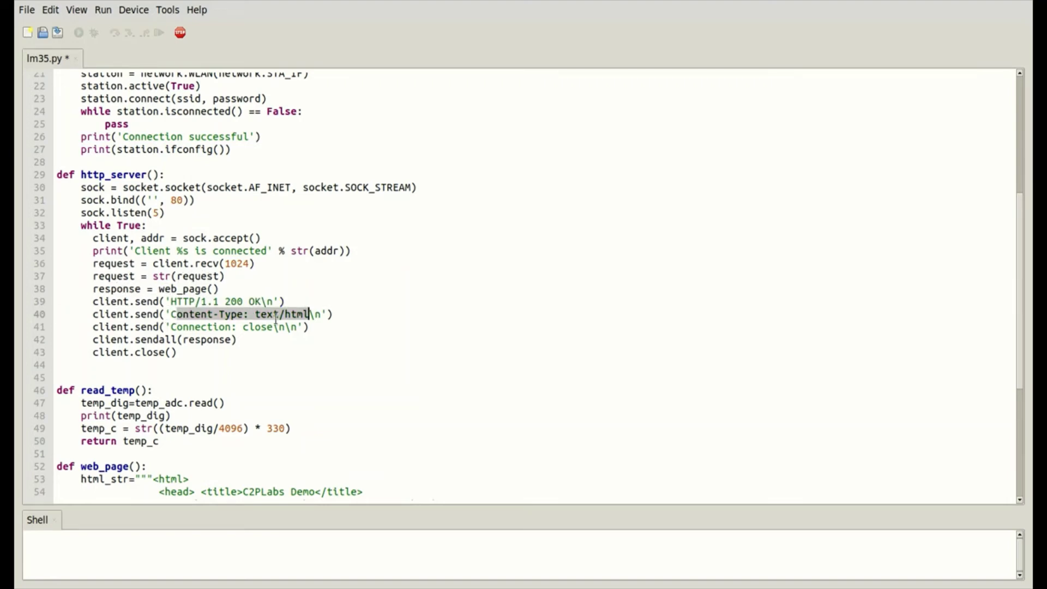
pyautogui.doubleClick(205, 340)
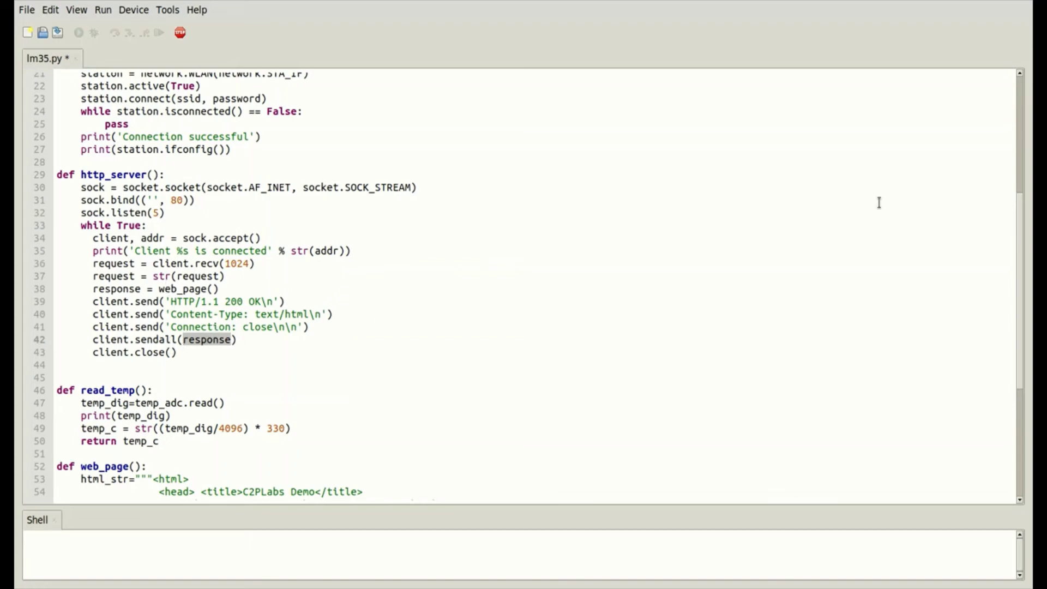
pyautogui.moveTo(1019, 246); pyautogui.dragTo(1019, 263)
pyautogui.click(170, 321)
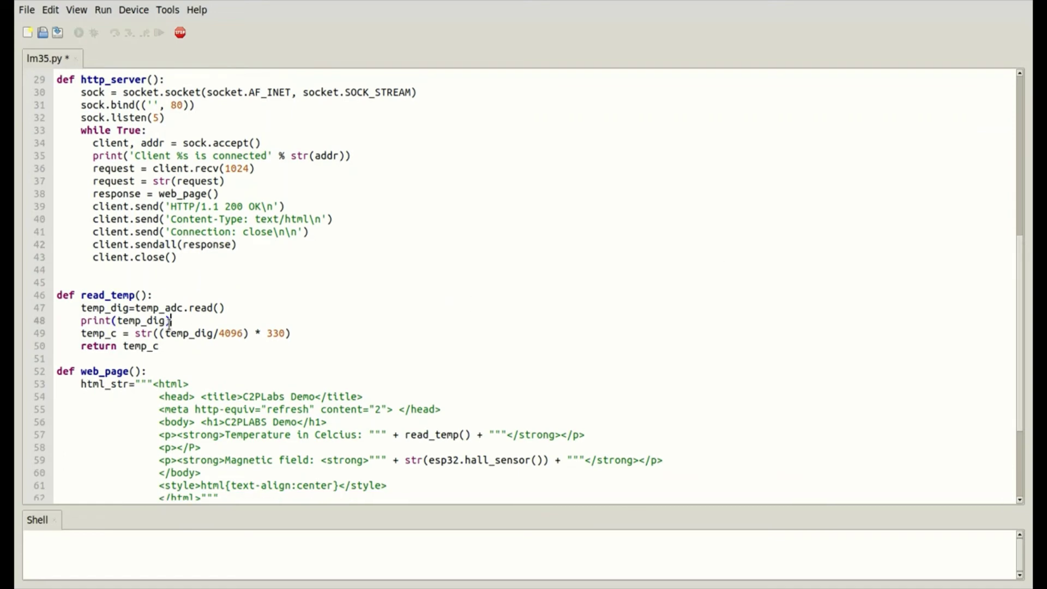
pyautogui.doubleClick(158, 308)
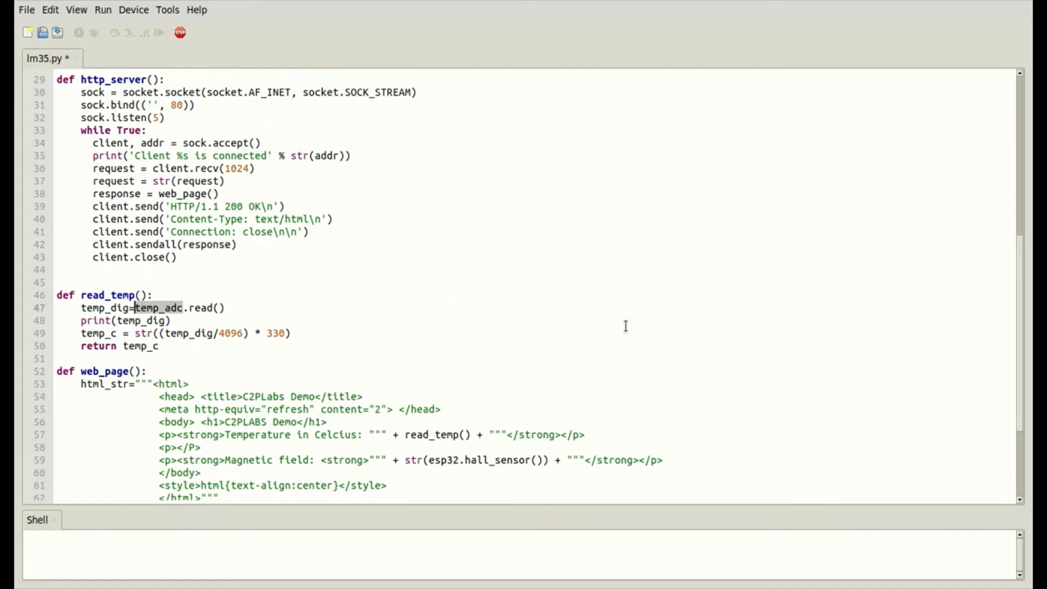
pyautogui.moveTo(1029, 295); pyautogui.dragTo(1028, 221)
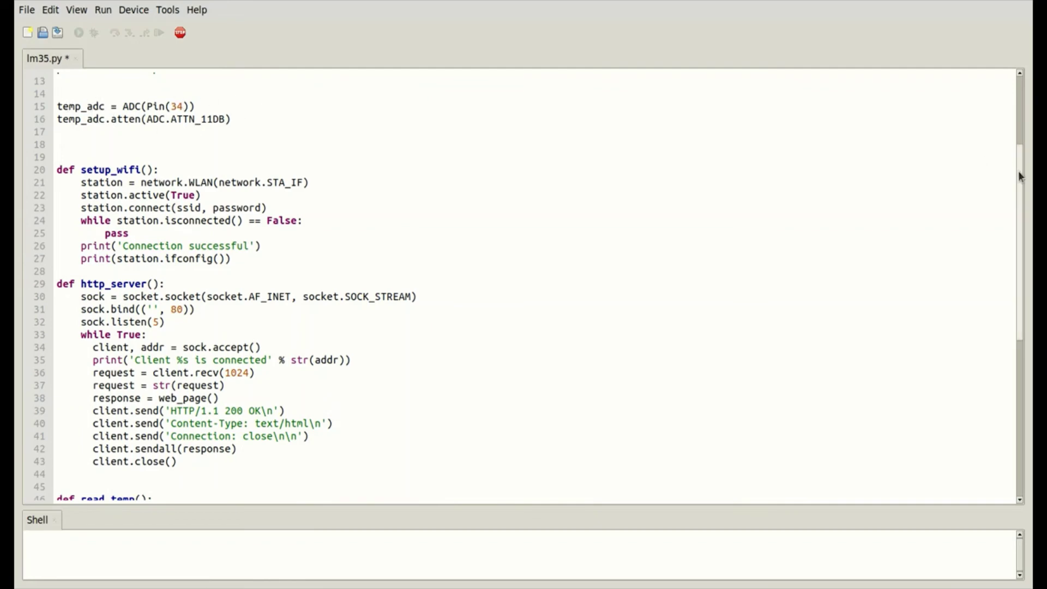
pyautogui.scroll(-5, 524, 294)
pyautogui.moveTo(227, 317); pyautogui.dragTo(99, 317)
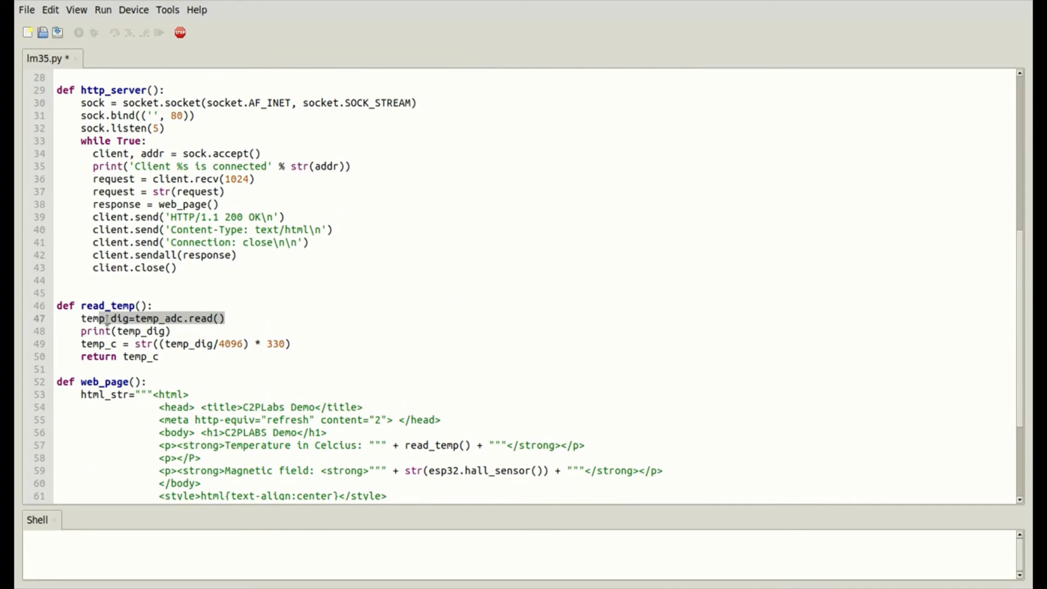
pyautogui.moveTo(291, 343); pyautogui.dragTo(134, 343)
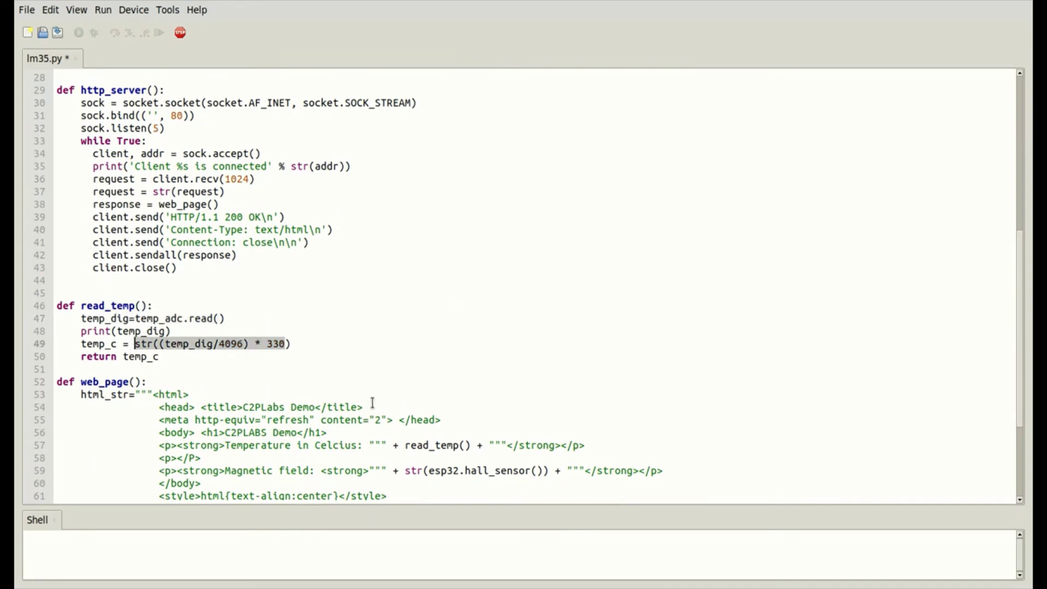
pyautogui.moveTo(405, 445); pyautogui.dragTo(464, 445)
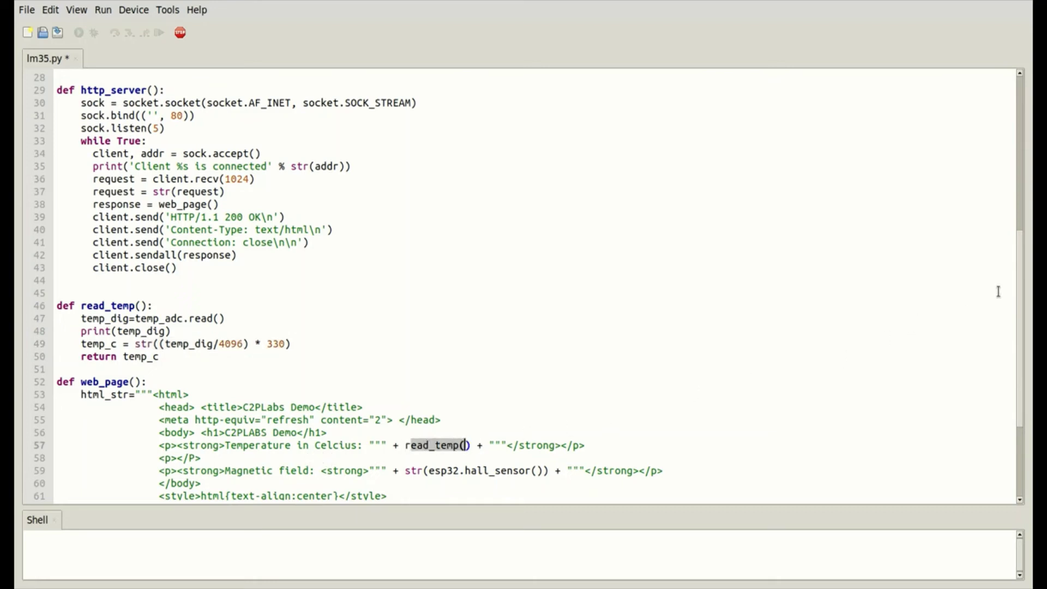
pyautogui.scroll(-4, 1018, 322)
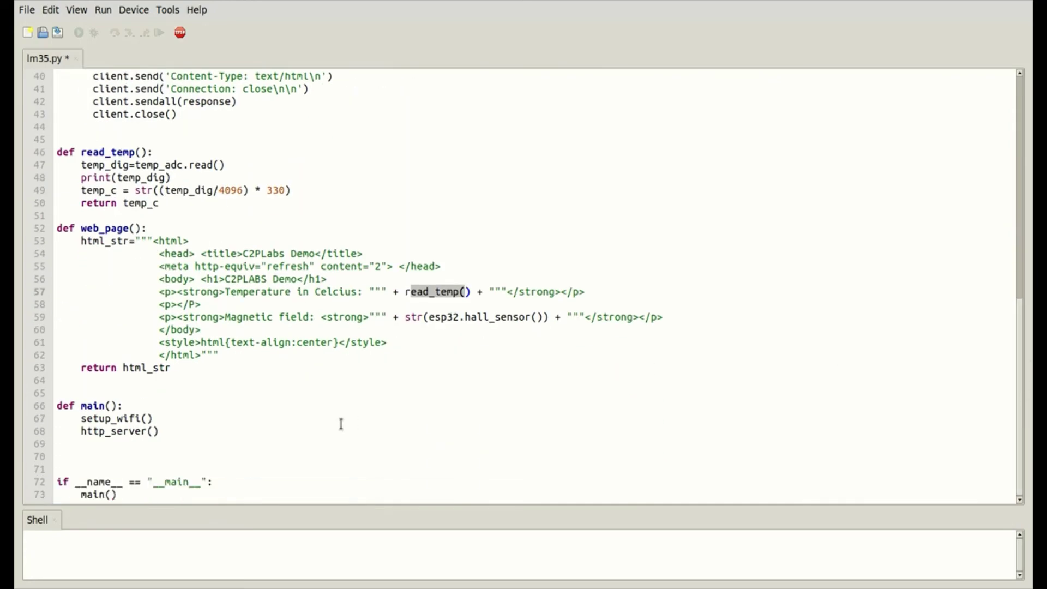
pyautogui.click(85, 406)
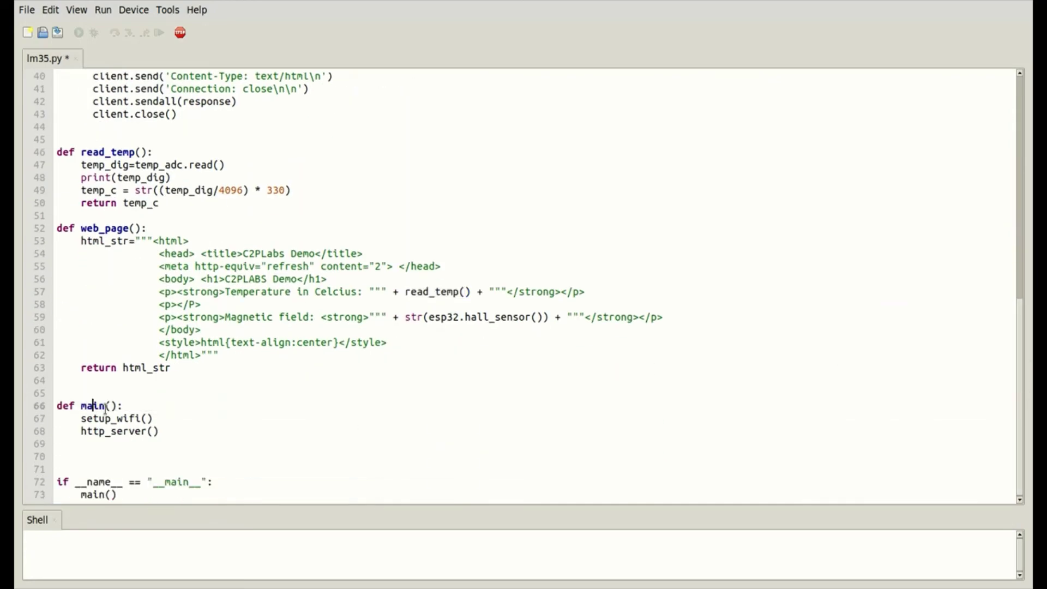
pyautogui.doubleClick(124, 418)
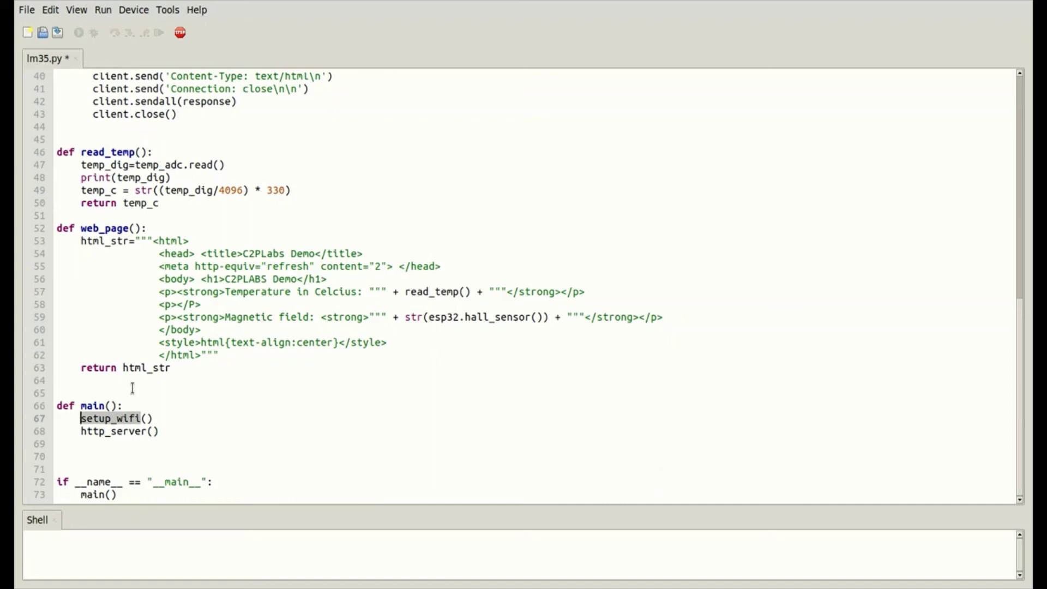
pyautogui.doubleClick(92, 431)
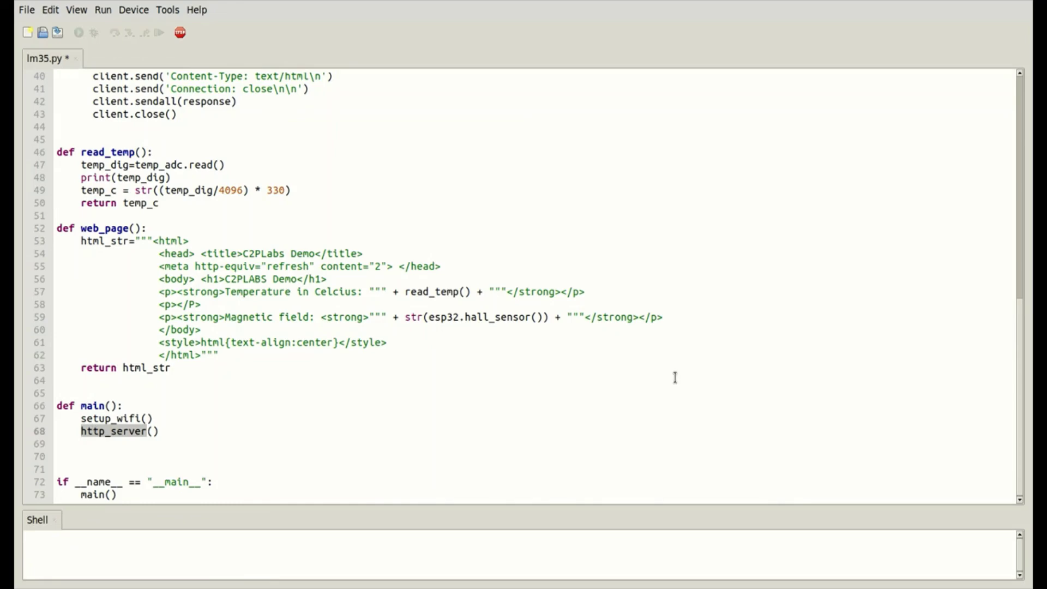
pyautogui.scroll(4, 1010, 327)
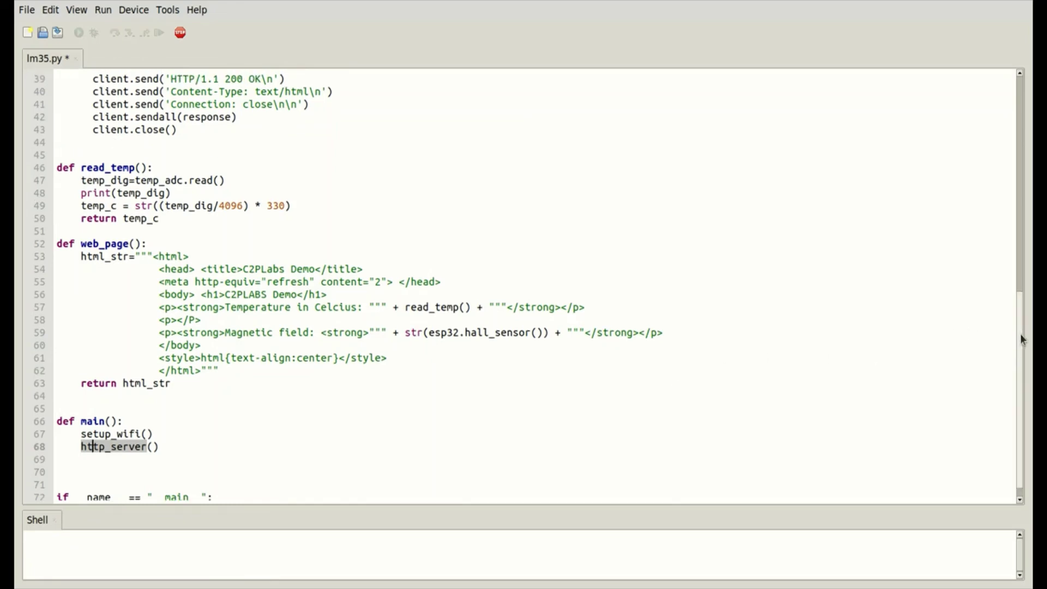
pyautogui.scroll(-4, 1010, 327)
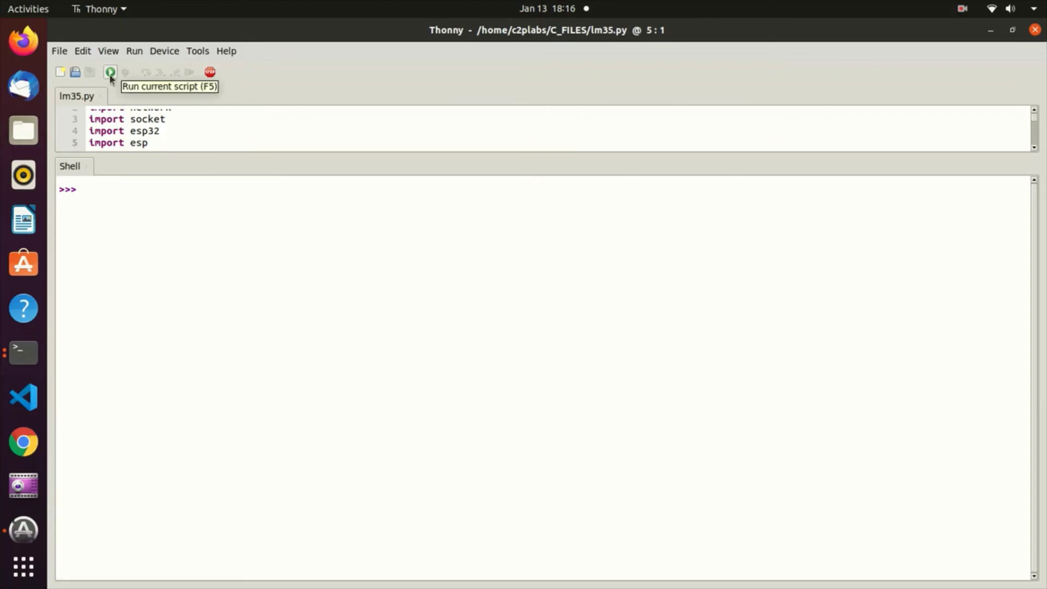
# Run lm35.py on the ESP32 and highlight its IP address 192.168.1.149 in the Shell
pyautogui.click(112, 73)
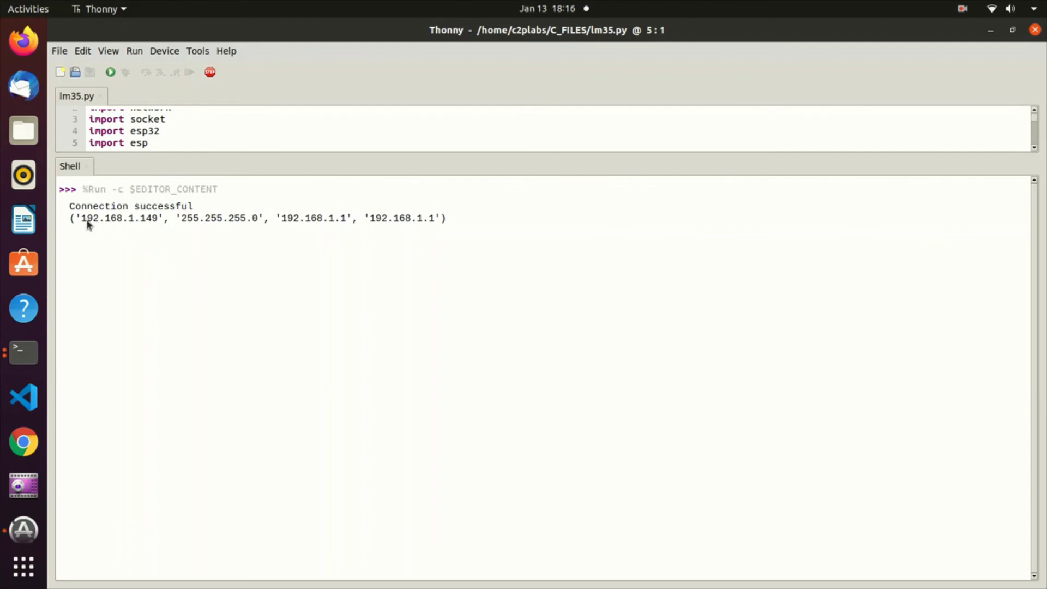
pyautogui.moveTo(84, 219); pyautogui.dragTo(92, 220)
pyautogui.moveTo(157, 218); pyautogui.dragTo(81, 219)
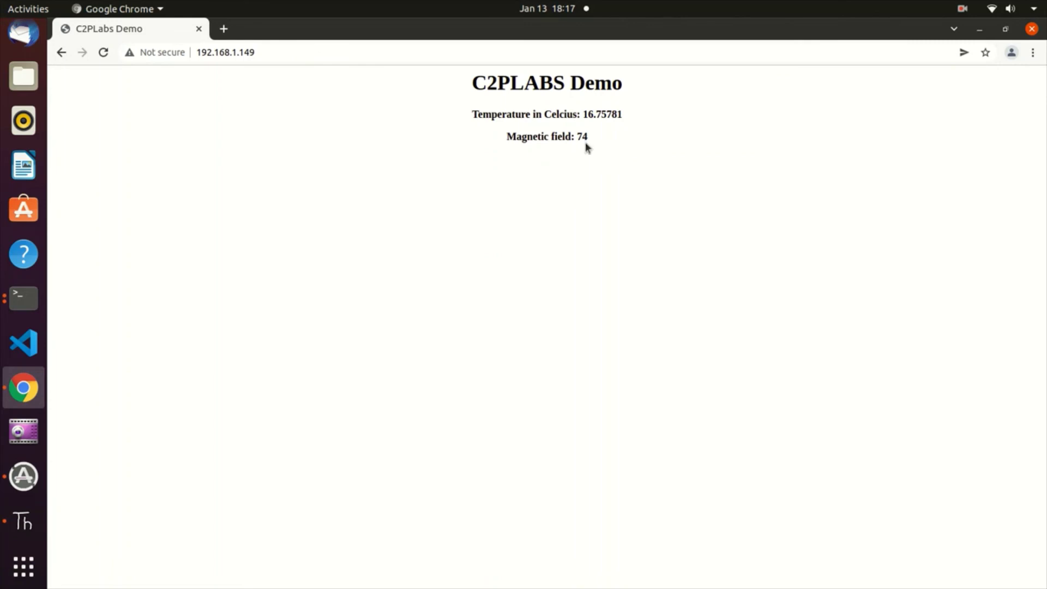
# Reload the 192.168.1.149 demo page six times for fresh readings, then return to Thonny
pyautogui.press('F5')
pyautogui.press('F5')
pyautogui.press('F5')
pyautogui.press('F5')
pyautogui.press('F5')
pyautogui.press('F5')
pyautogui.press('F5')
pyautogui.press('F5')
pyautogui.press('F5')
pyautogui.hotkey('alt', 'Tab')
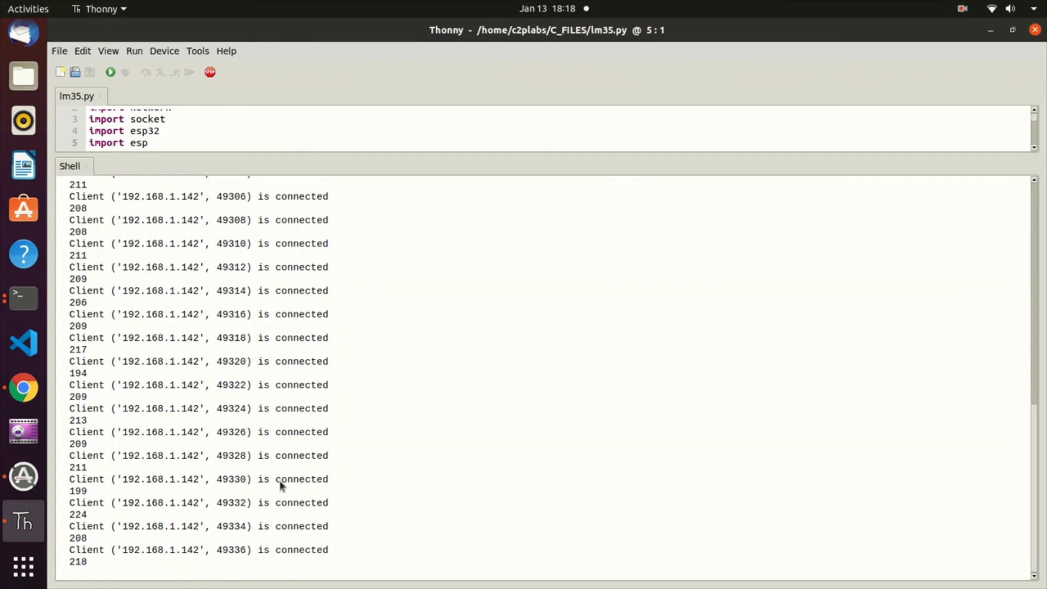
# Return to Chrome's C2PLABS Demo page, now reading 18.53 °C and magnetic field 50
pyautogui.click(23, 388)
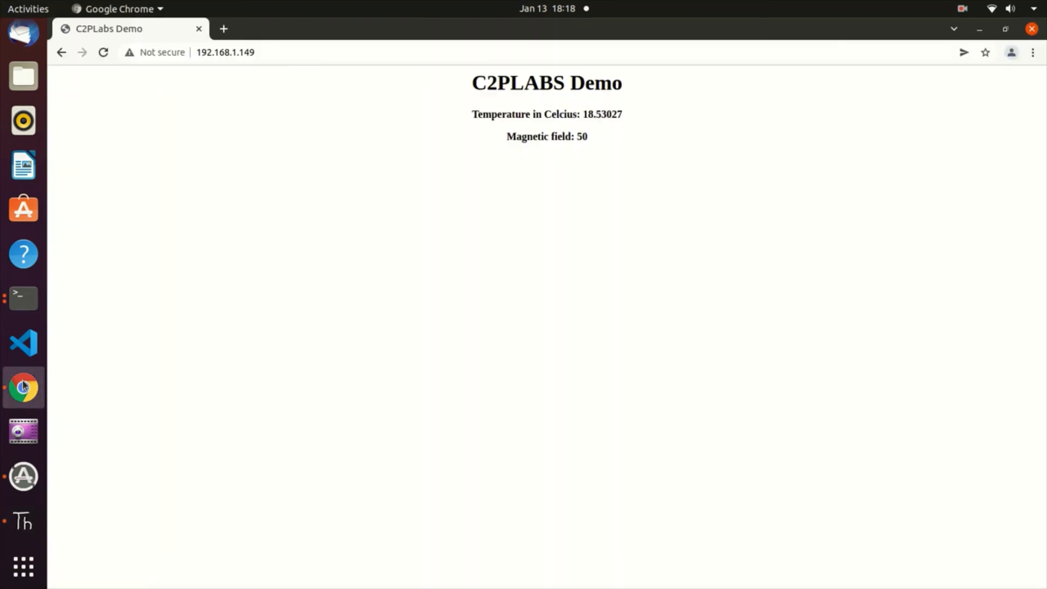